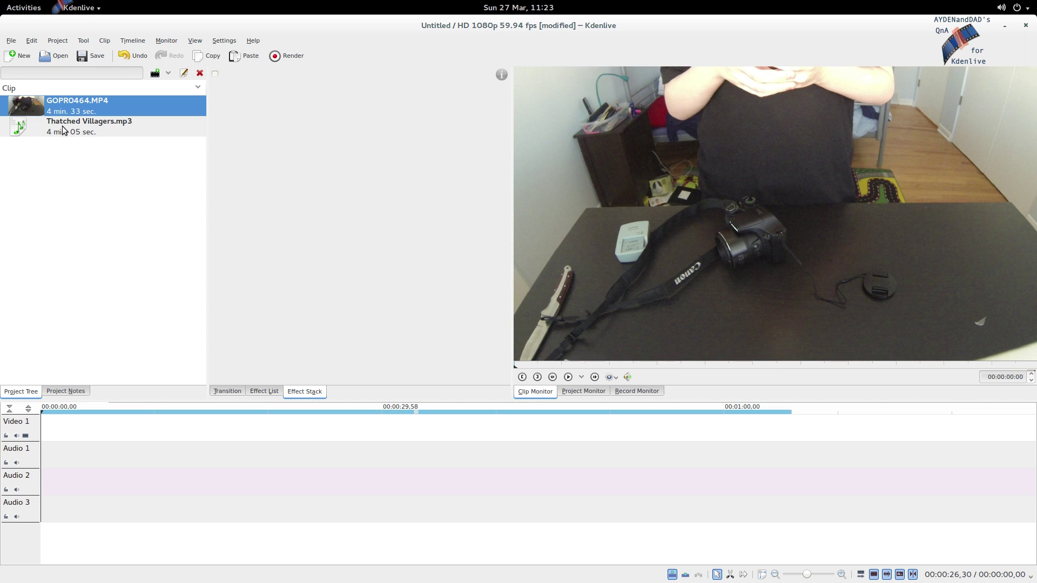
Step: Place GOPRO464.MP4 at the start of Video 1 and review the footage from about 00:00:33
{"action": "left_click_drag", "start_coordinate": [58, 110], "coordinate": [93, 434]}
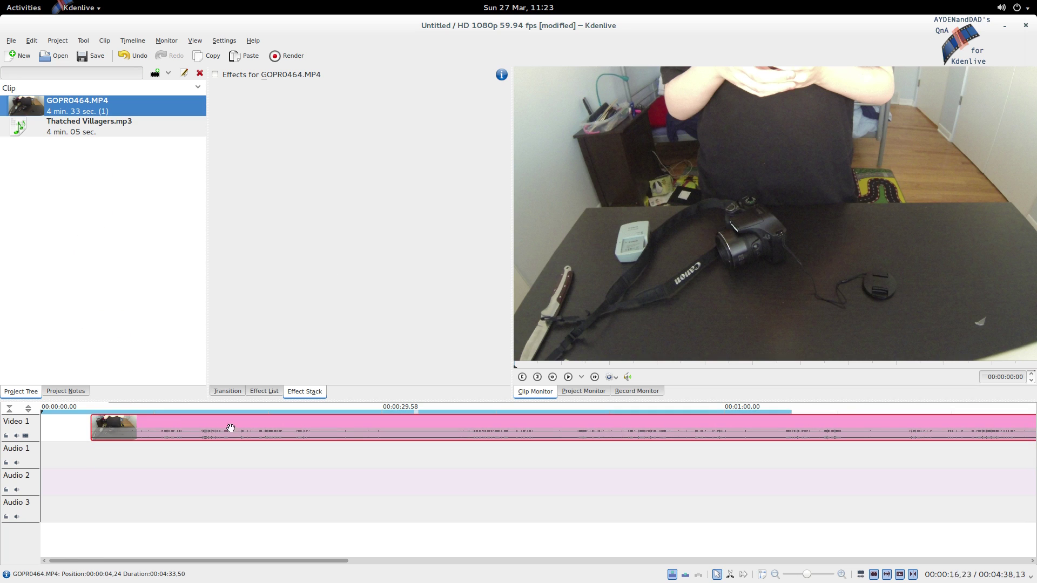
{"action": "left_click_drag", "start_coordinate": [235, 426], "coordinate": [173, 425]}
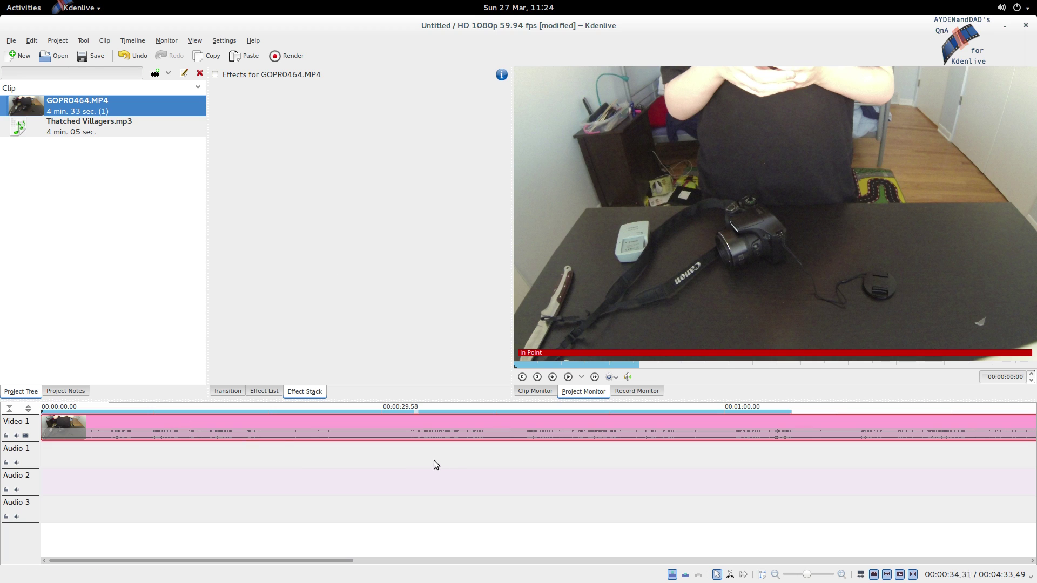
{"action": "left_click", "coordinate": [420, 462]}
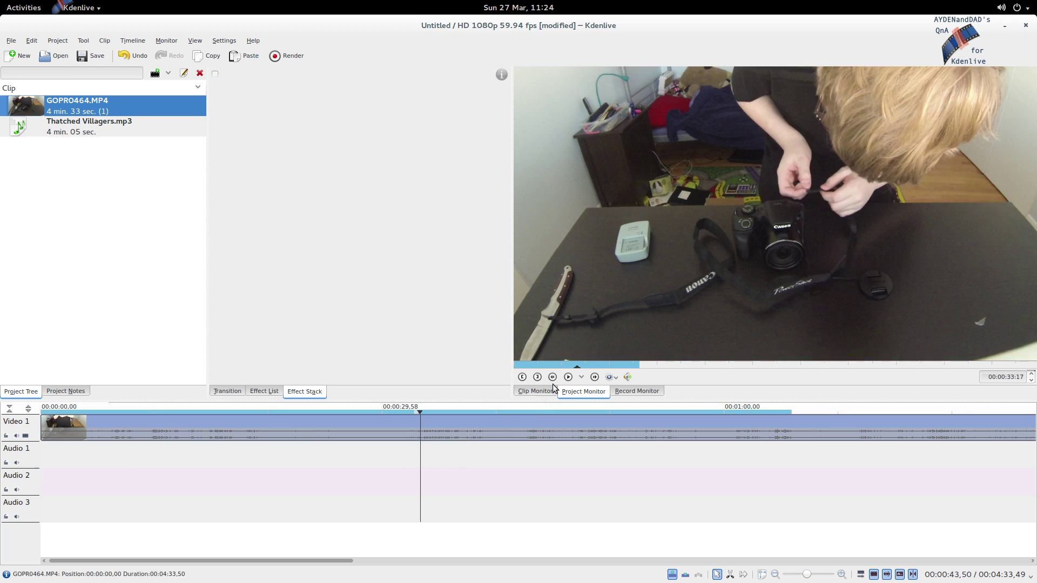
{"action": "left_click", "coordinate": [569, 377]}
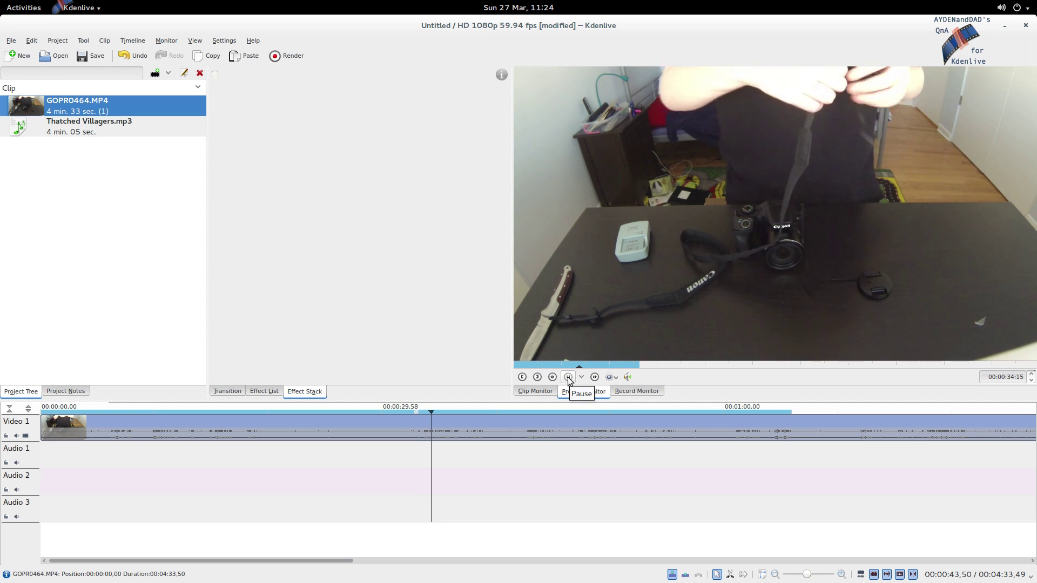
{"action": "left_click", "coordinate": [422, 460]}
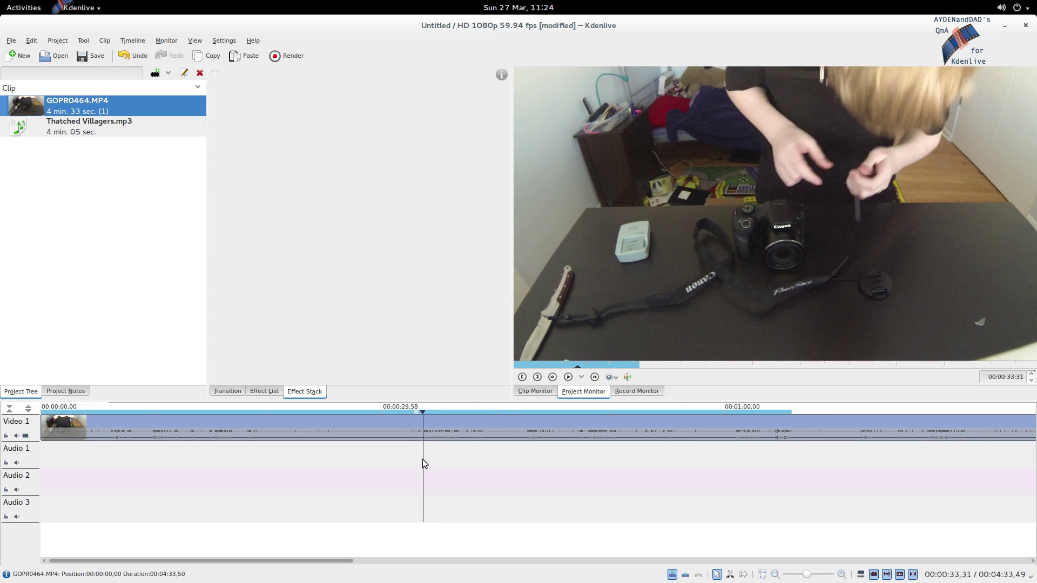
Step: Mark the in point at 00:00:33,31 and find the section's end near 00:01:06
{"action": "key", "text": "i"}
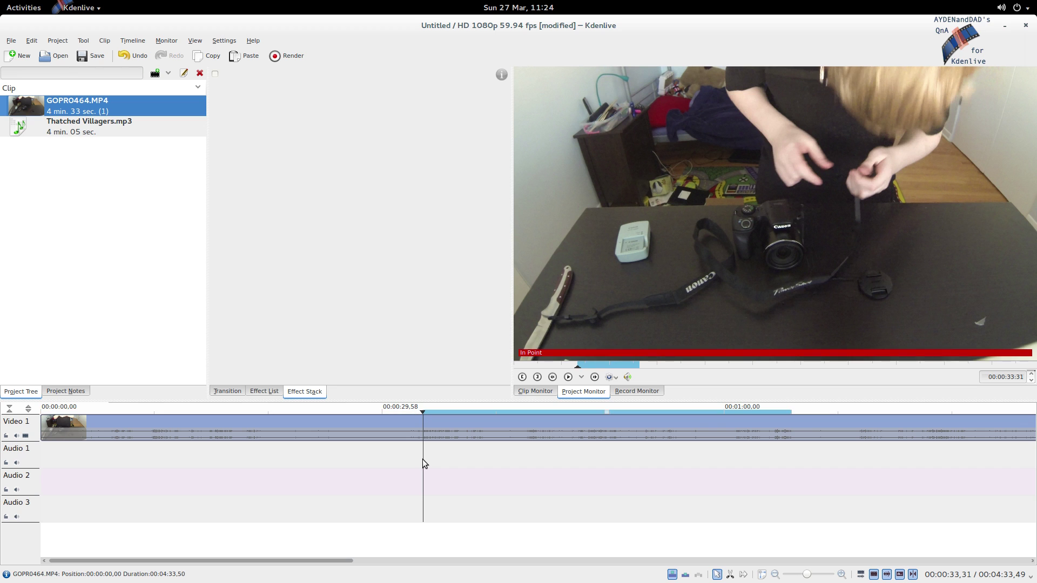
{"action": "left_click", "coordinate": [766, 459]}
{"action": "left_click", "coordinate": [569, 378]}
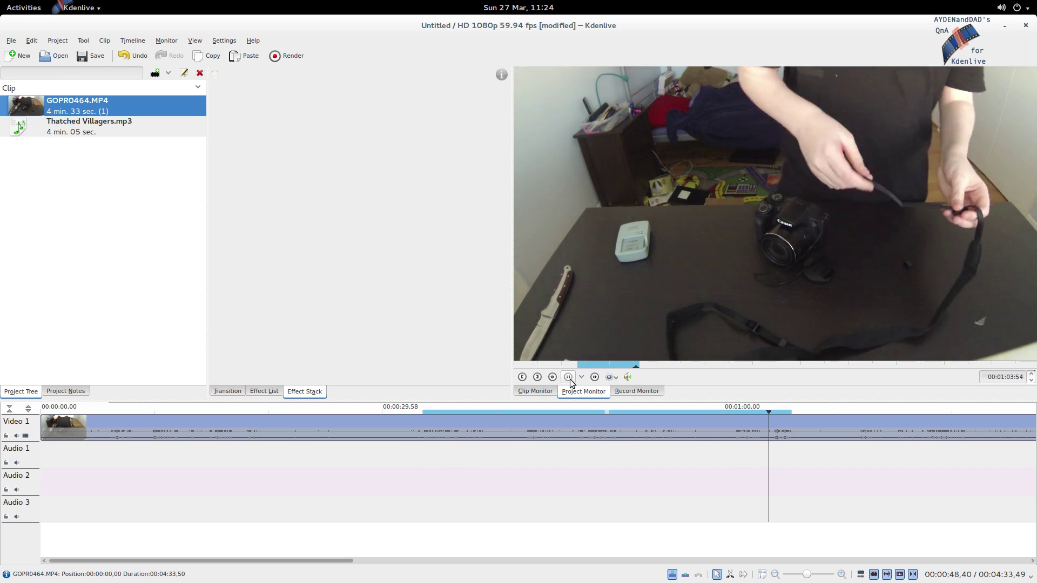
{"action": "left_click", "coordinate": [569, 377]}
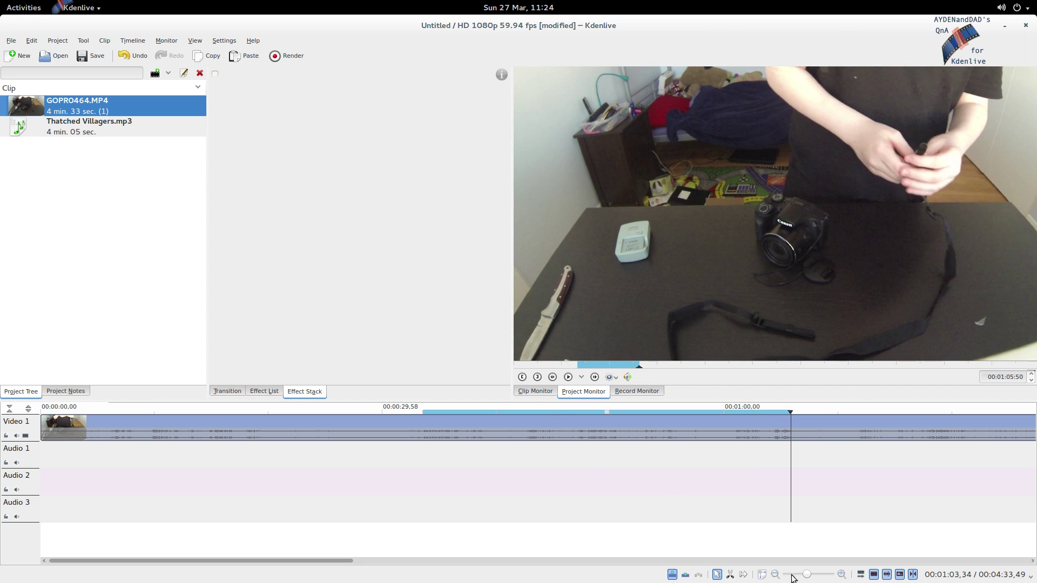
{"action": "left_click", "coordinate": [792, 457]}
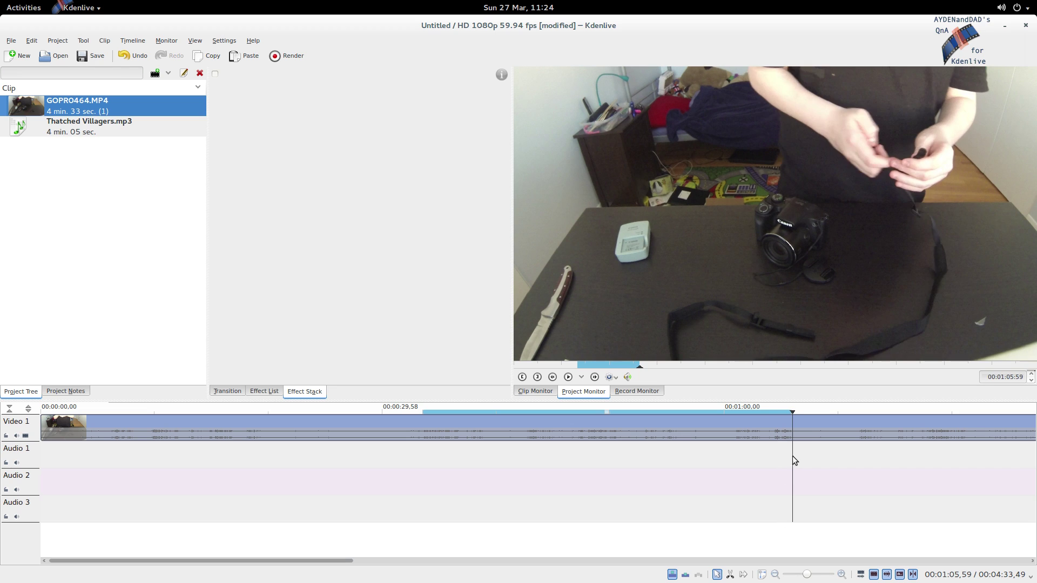
Step: Cut the clip at about 00:01:06 and delete the part after it
{"action": "right_click", "coordinate": [800, 426]}
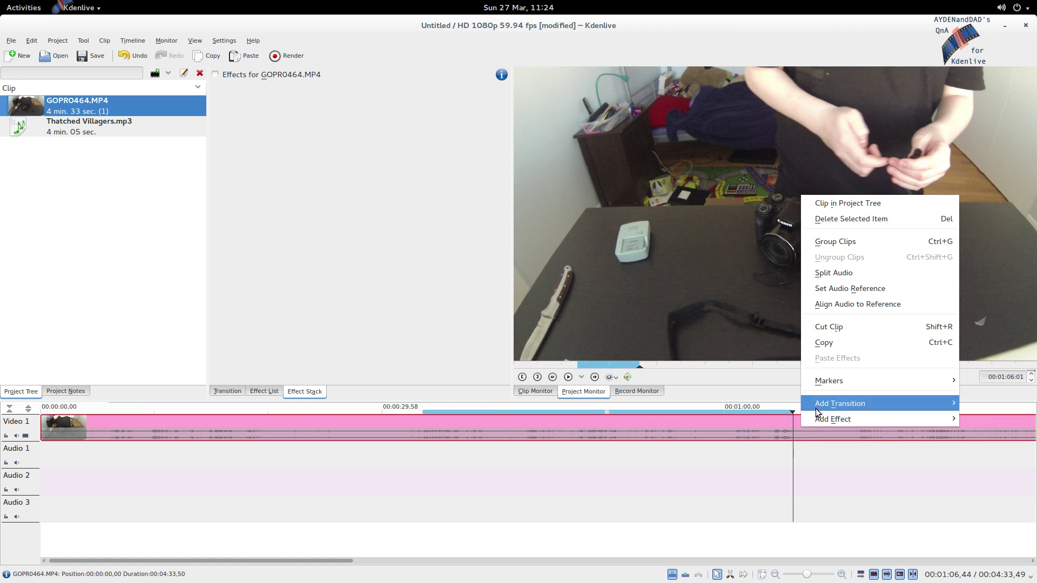
{"action": "left_click", "coordinate": [830, 326]}
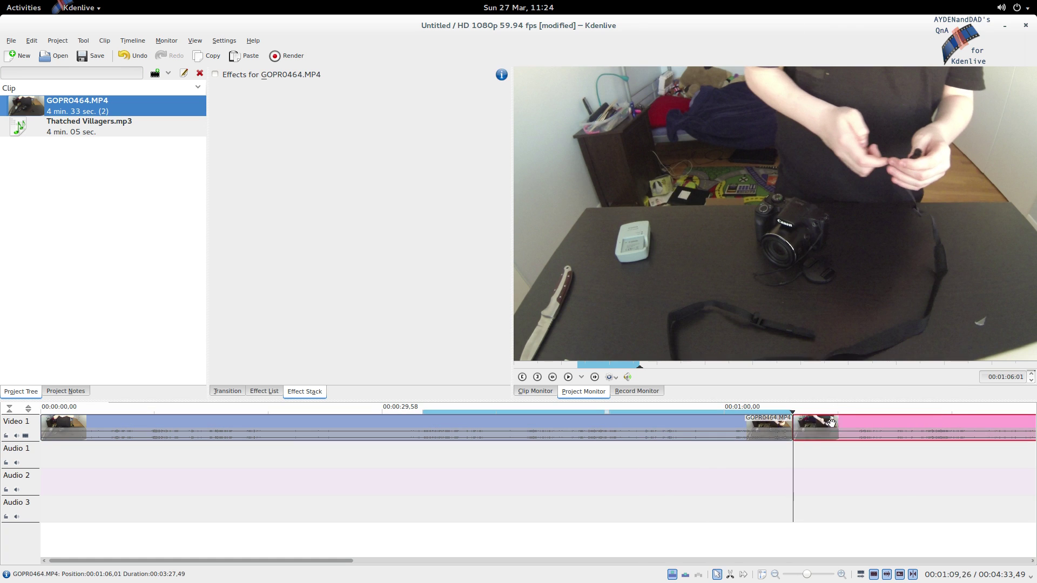
{"action": "key", "text": "Delete"}
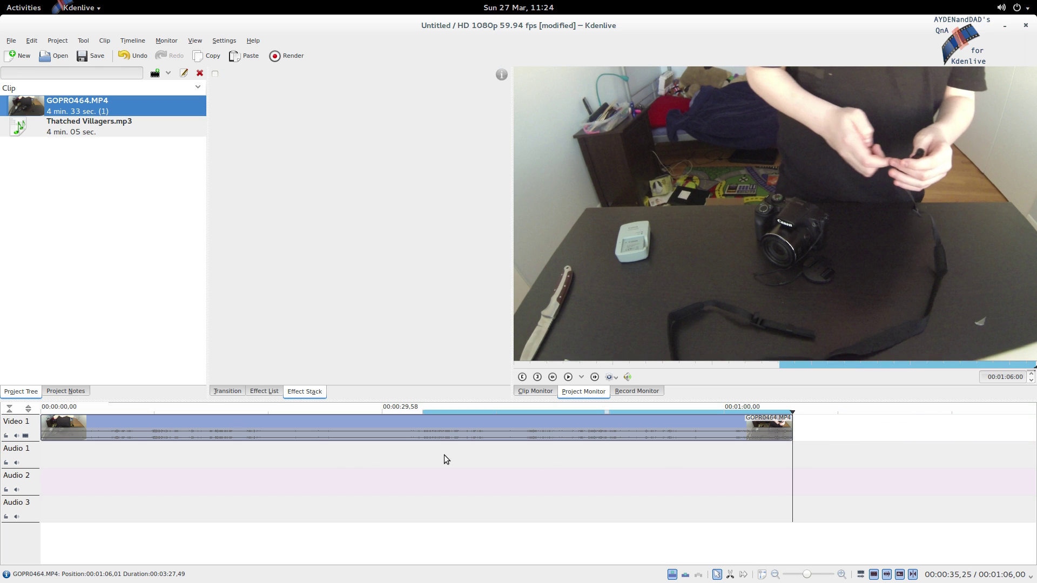
Step: Cut the clip at 00:00:33,31, delete the opening part, and zoom the timeline in
{"action": "left_click", "coordinate": [421, 459]}
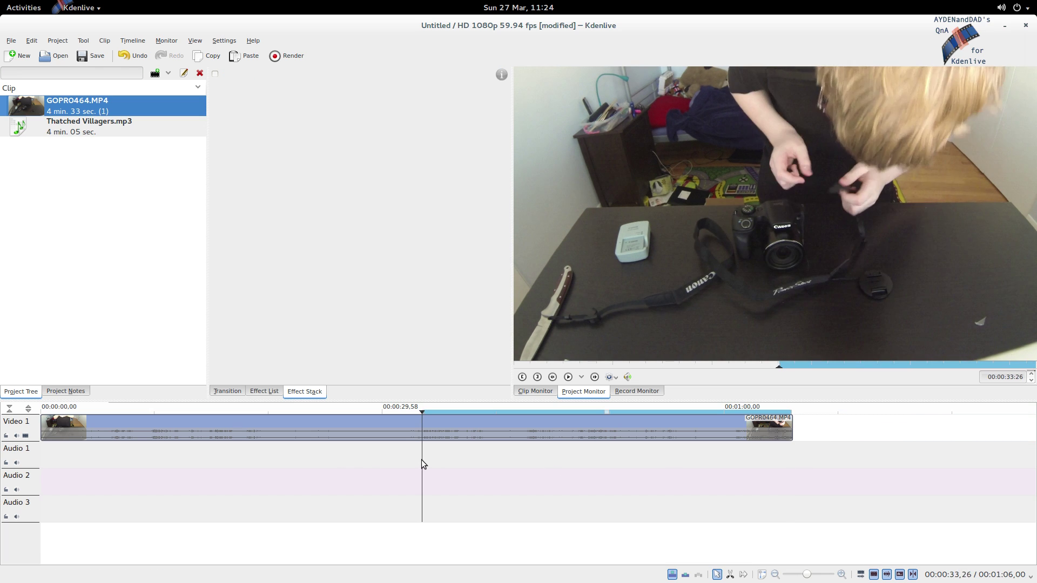
{"action": "left_click_drag", "start_coordinate": [422, 459], "coordinate": [423, 459]}
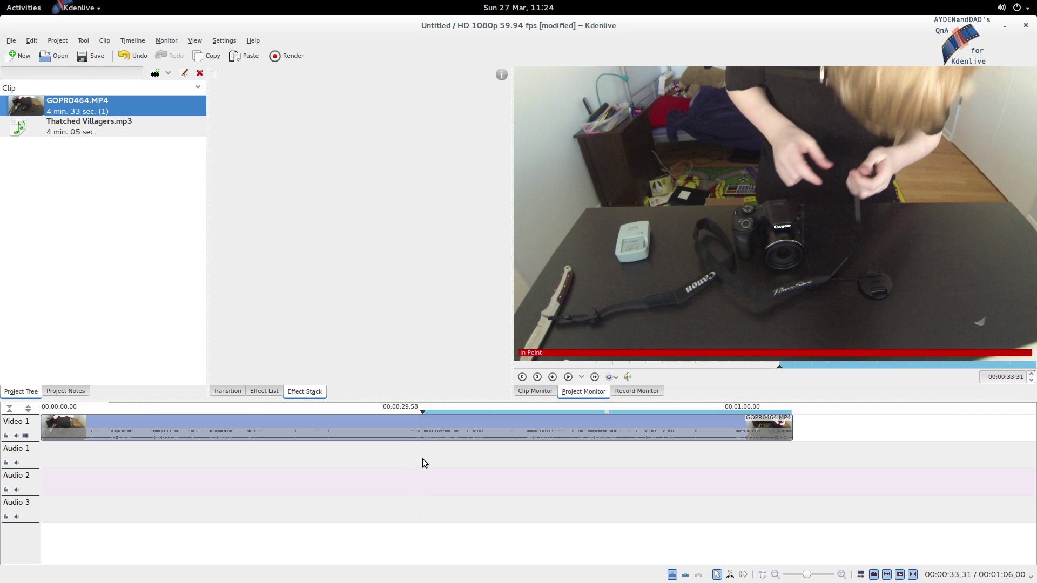
{"action": "right_click", "coordinate": [413, 426]}
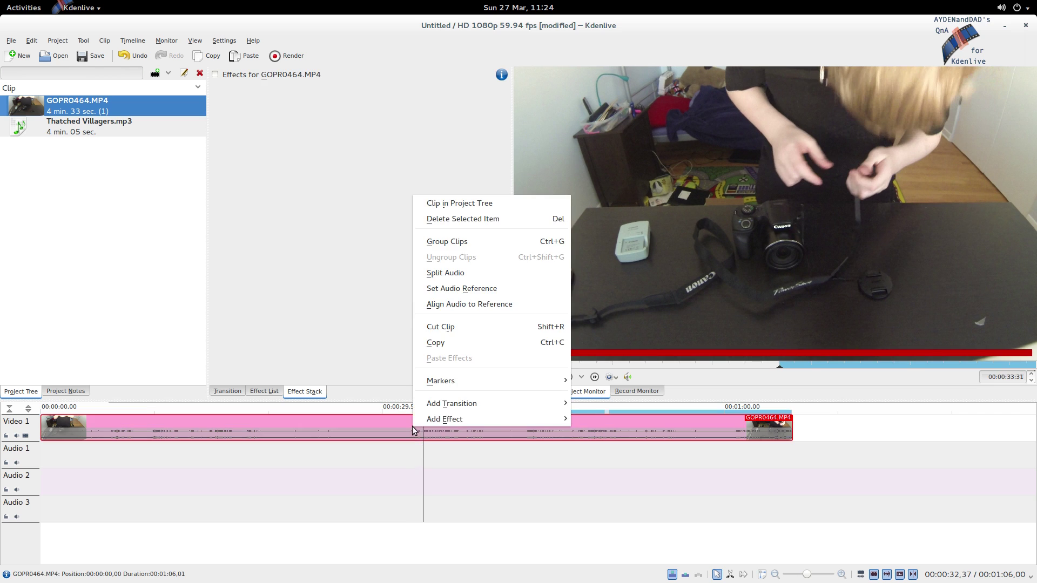
{"action": "left_click", "coordinate": [457, 327]}
{"action": "left_click", "coordinate": [377, 427]}
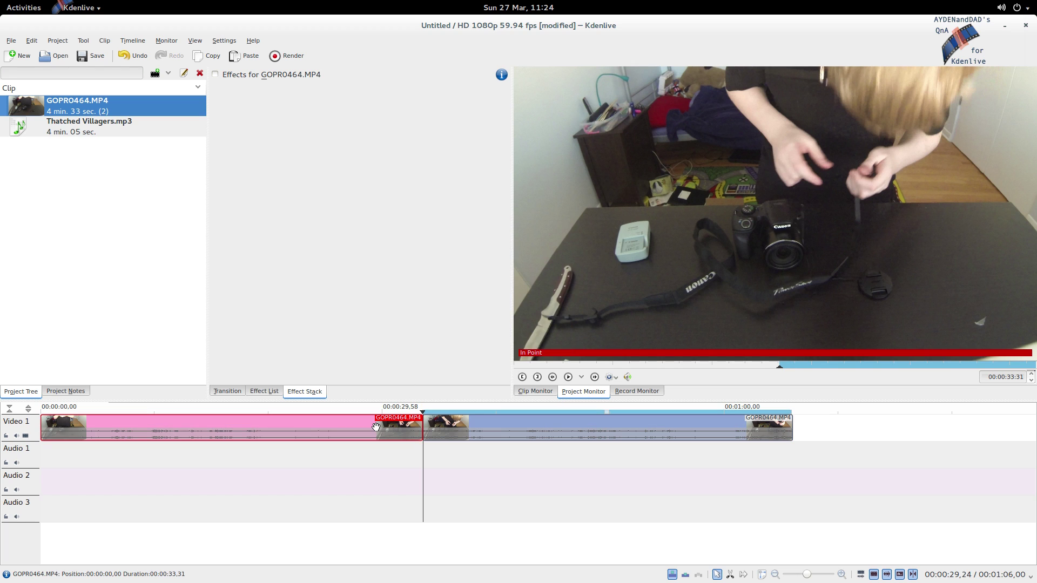
{"action": "key", "text": "Delete"}
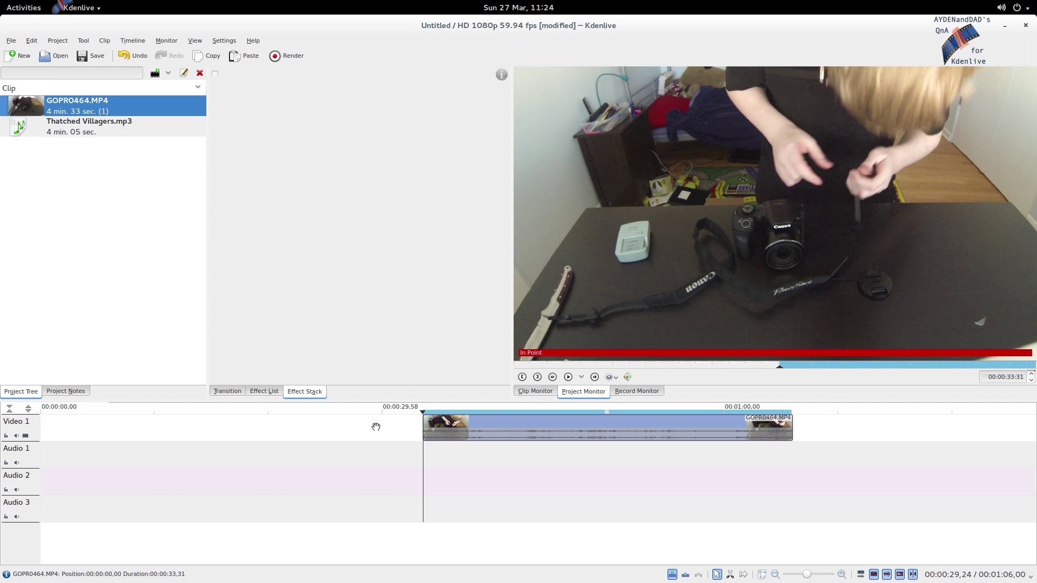
{"action": "left_click", "coordinate": [819, 578]}
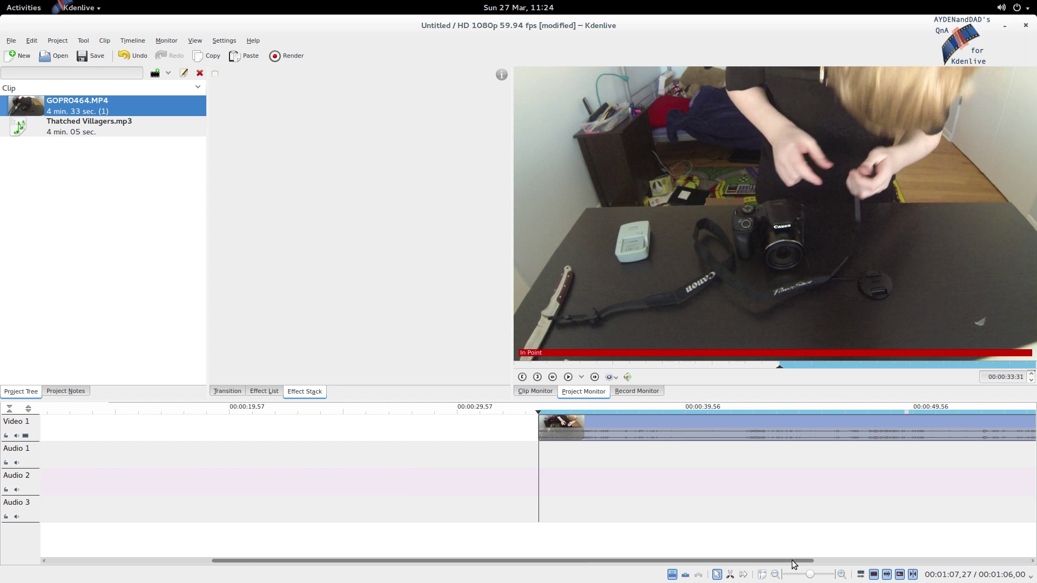
{"action": "left_click_drag", "start_coordinate": [794, 562], "coordinate": [1002, 551]}
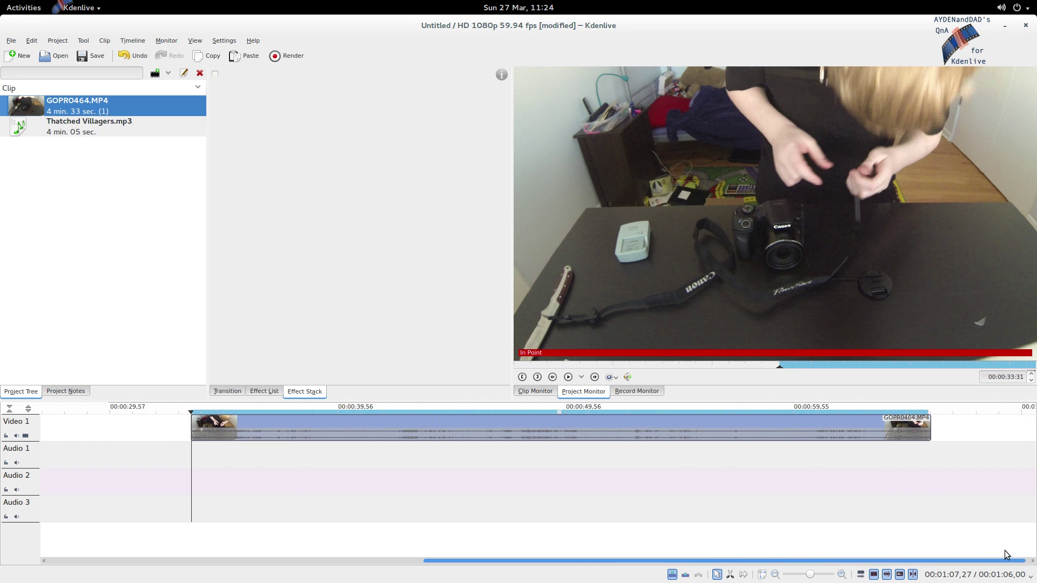
Step: Split the trimmed clip's audio onto the Audio 1 track
{"action": "left_click", "coordinate": [510, 422]}
{"action": "right_click", "coordinate": [510, 422]}
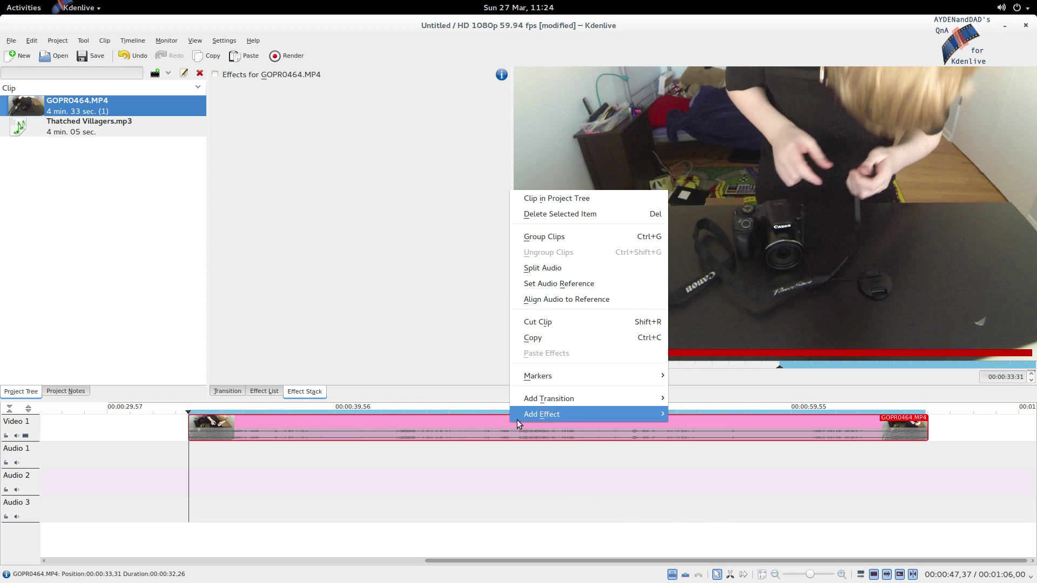
{"action": "left_click", "coordinate": [571, 270]}
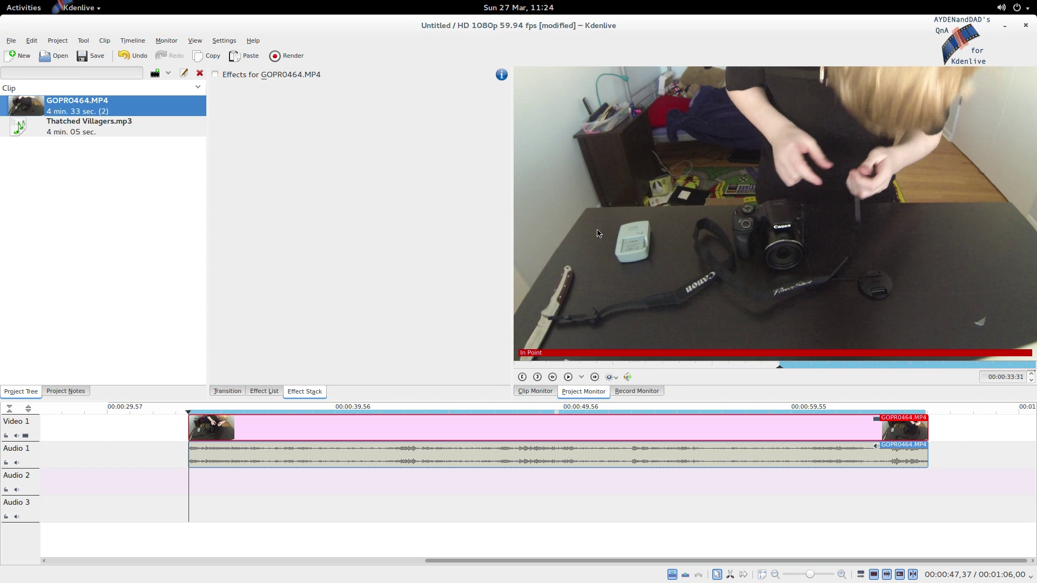
{"action": "mouse_move", "coordinate": [559, 431]}
{"action": "left_mouse_down"}
{"action": "mouse_move", "coordinate": [539, 431]}
{"action": "mouse_move", "coordinate": [559, 432]}
{"action": "left_mouse_up"}
Step: Ungroup the video from its audio and select the video clip alone
{"action": "right_click", "coordinate": [552, 438]}
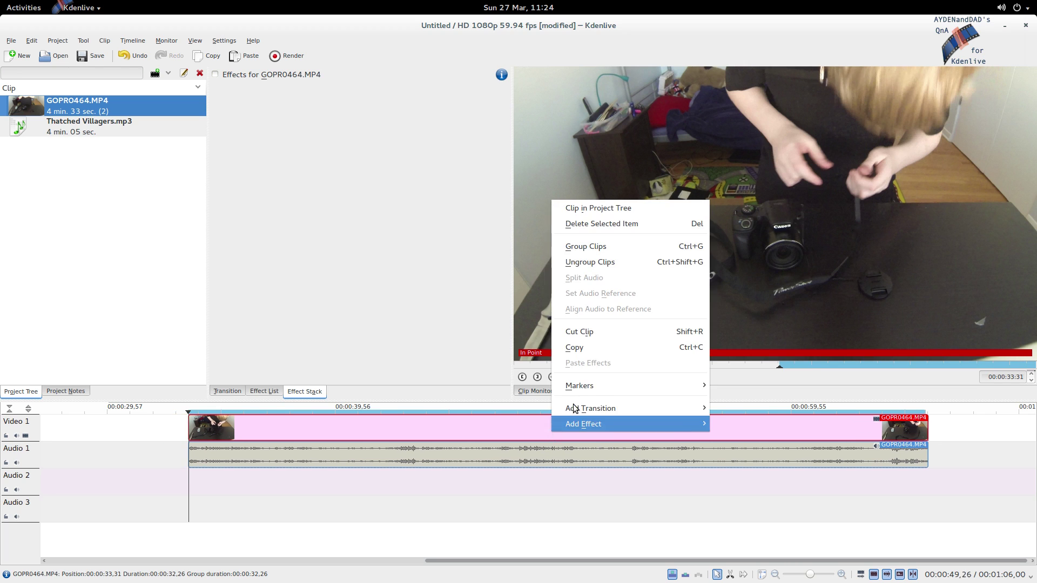
{"action": "left_click", "coordinate": [605, 263]}
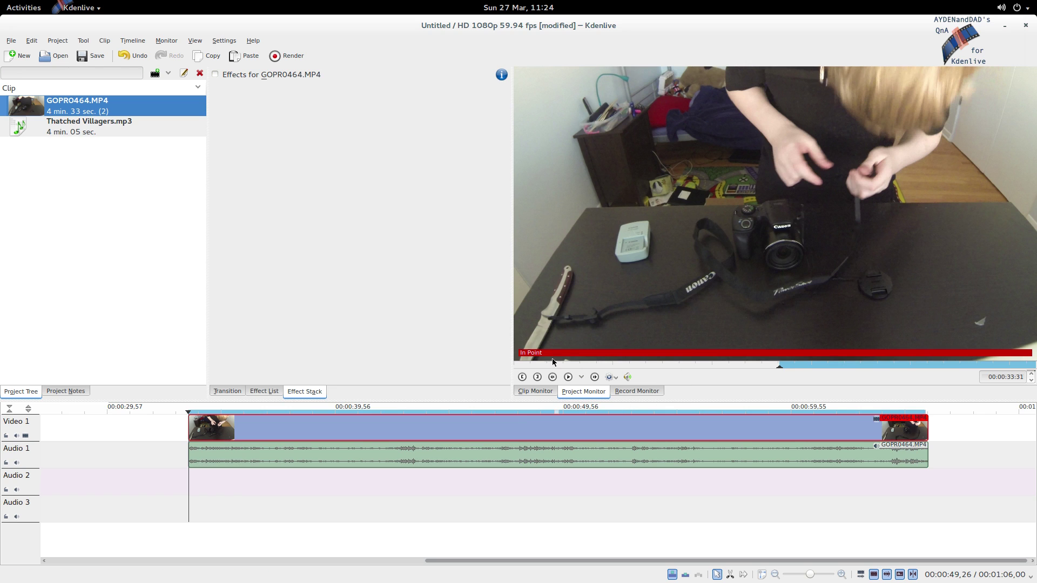
{"action": "left_click", "coordinate": [525, 426]}
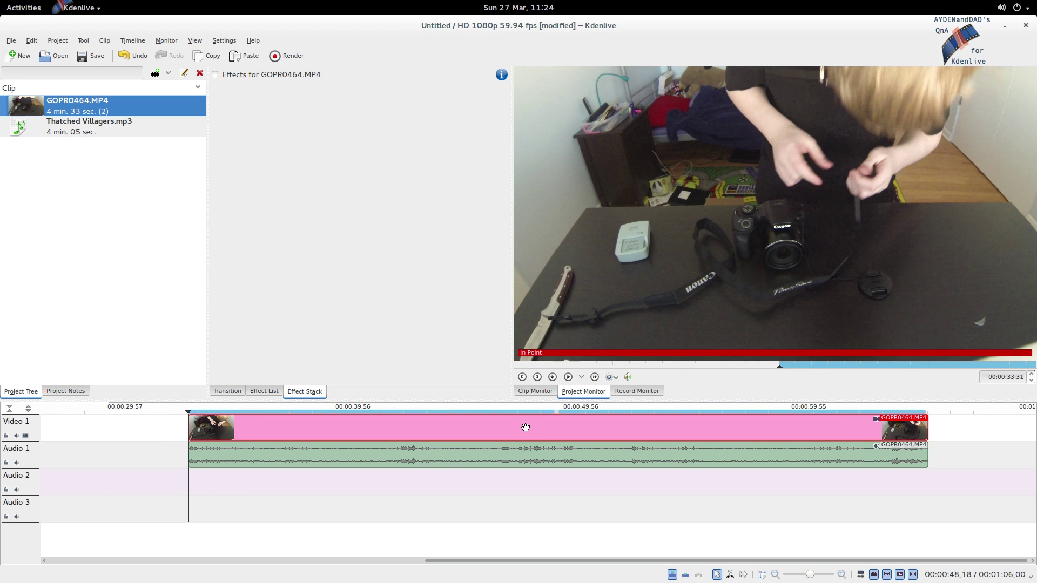
{"action": "left_click", "coordinate": [532, 429]}
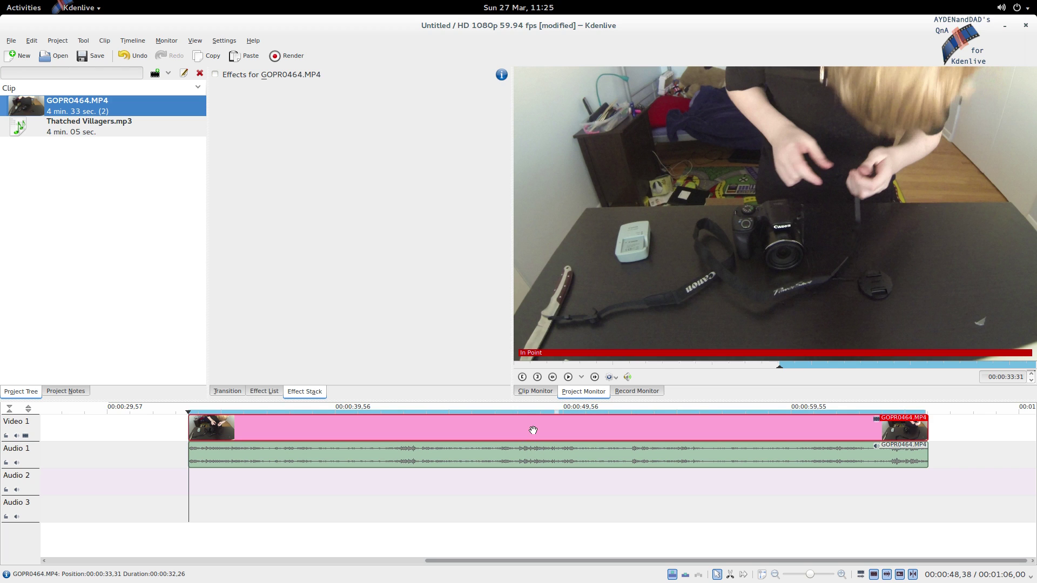
{"action": "right_click", "coordinate": [533, 430]}
Step: Add a 150% Speed effect to the video clip, shortening it to 00:00:21,37
{"action": "mouse_move", "coordinate": [588, 419]}
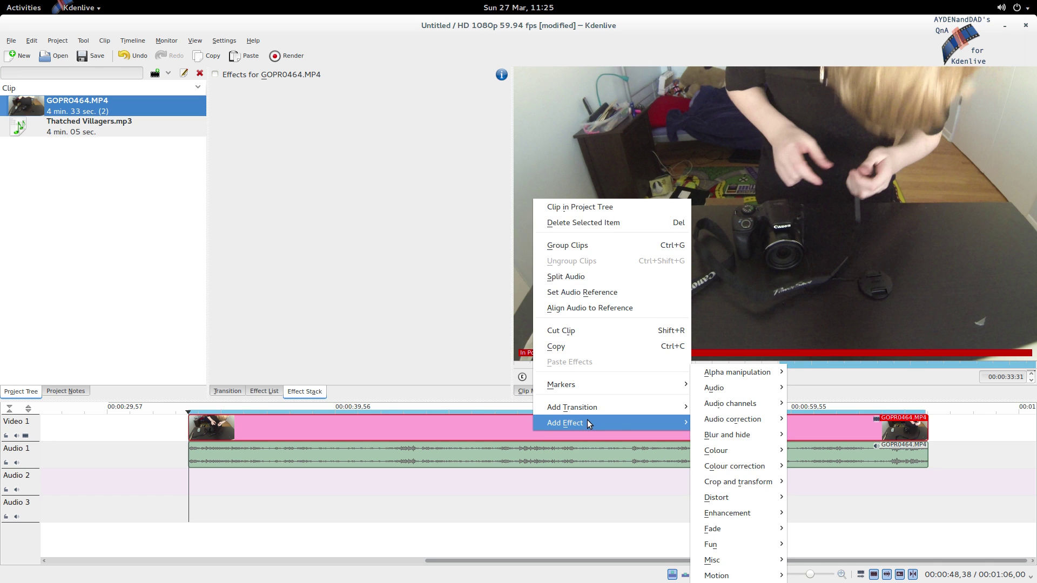
{"action": "mouse_move", "coordinate": [776, 578]}
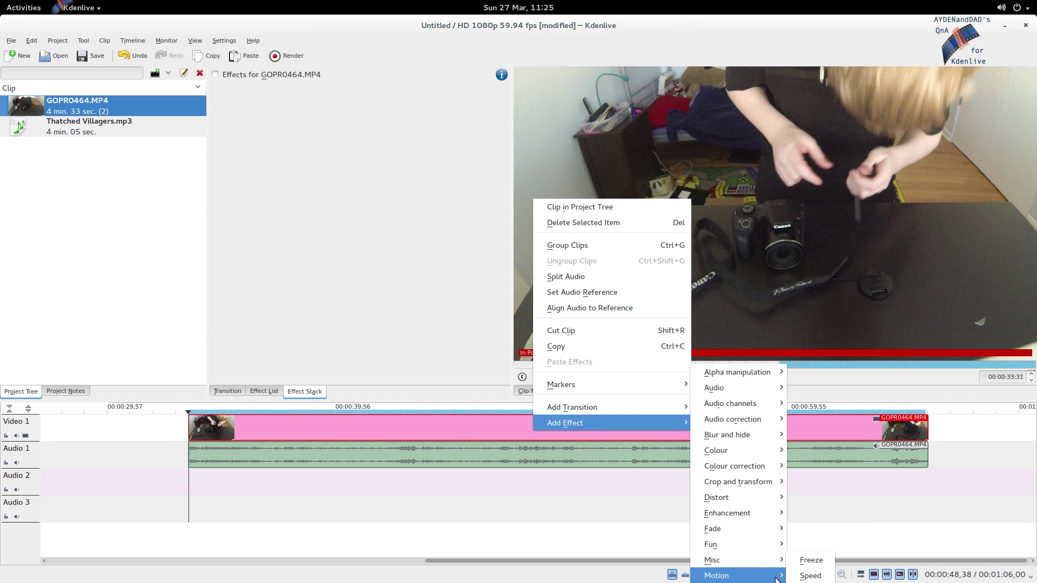
{"action": "left_click", "coordinate": [809, 576]}
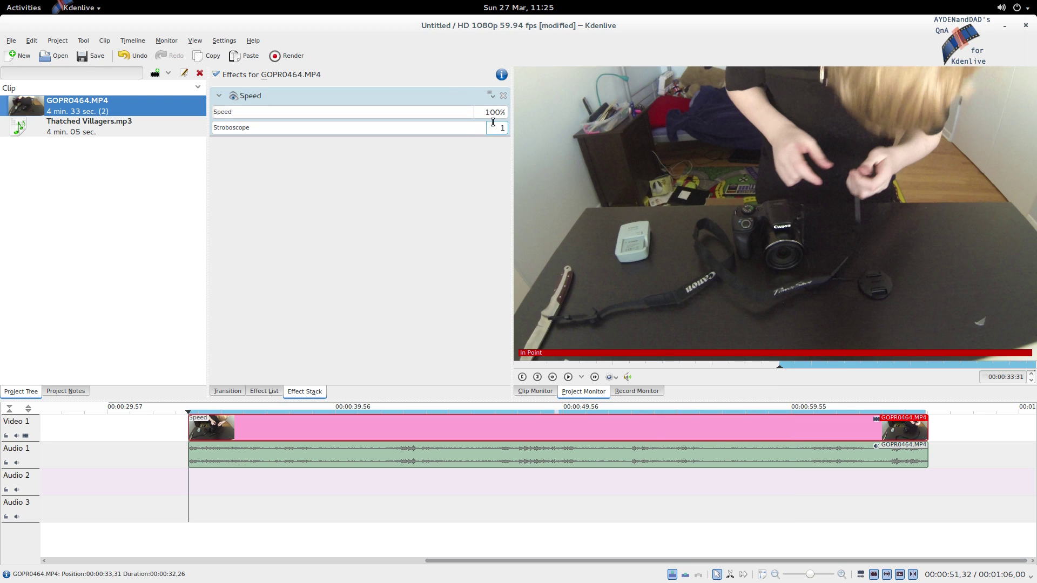
{"action": "left_click_drag", "start_coordinate": [495, 113], "coordinate": [490, 113]}
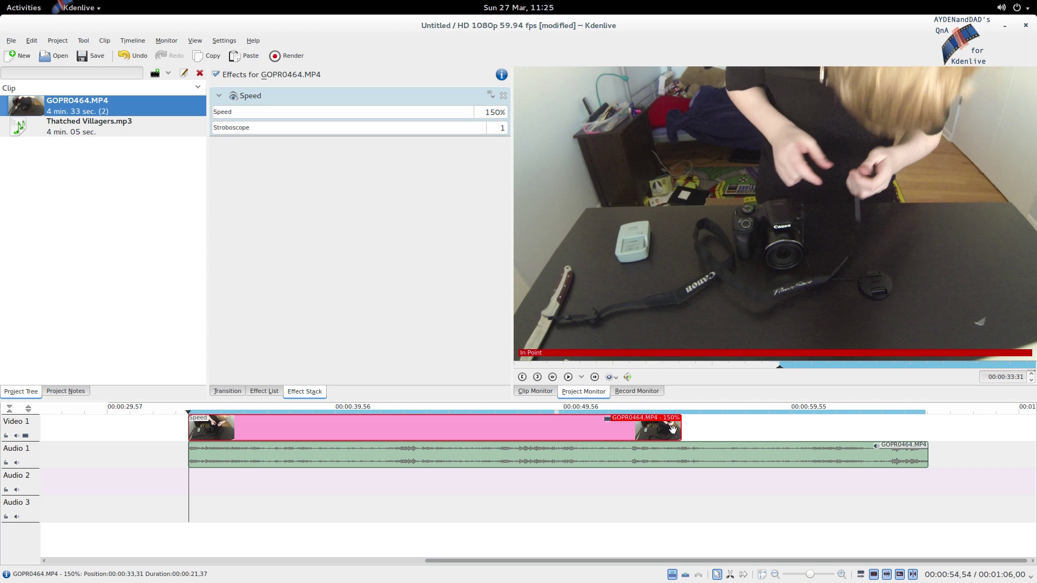
{"action": "left_click", "coordinate": [606, 460]}
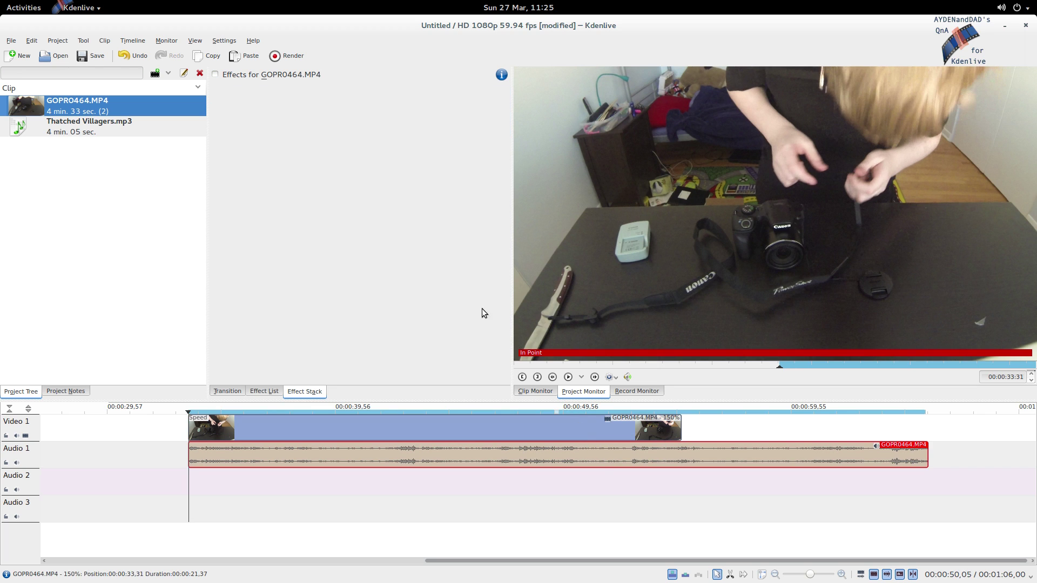
Step: Set the render to audio only, WAV 22050 KHz, Force Progressive, selected zone only
{"action": "left_click", "coordinate": [290, 56]}
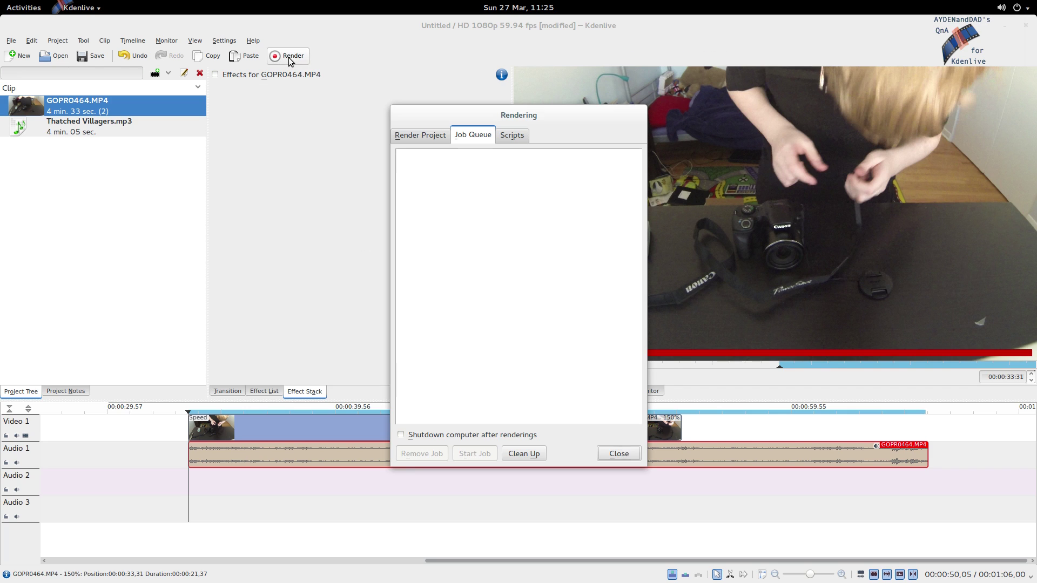
{"action": "left_click", "coordinate": [415, 138]}
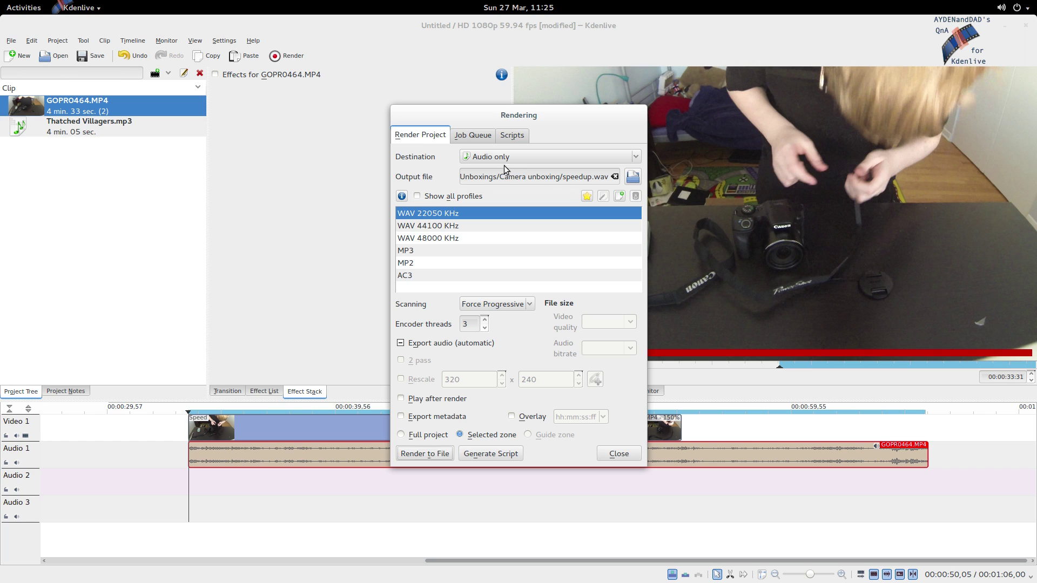
{"action": "left_click", "coordinate": [566, 161]}
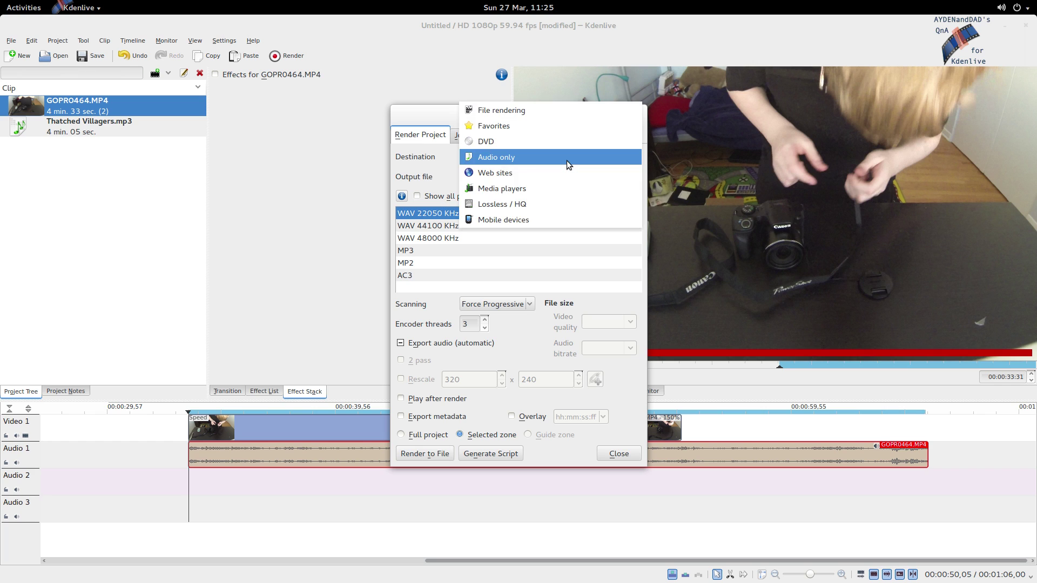
{"action": "left_click", "coordinate": [527, 156]}
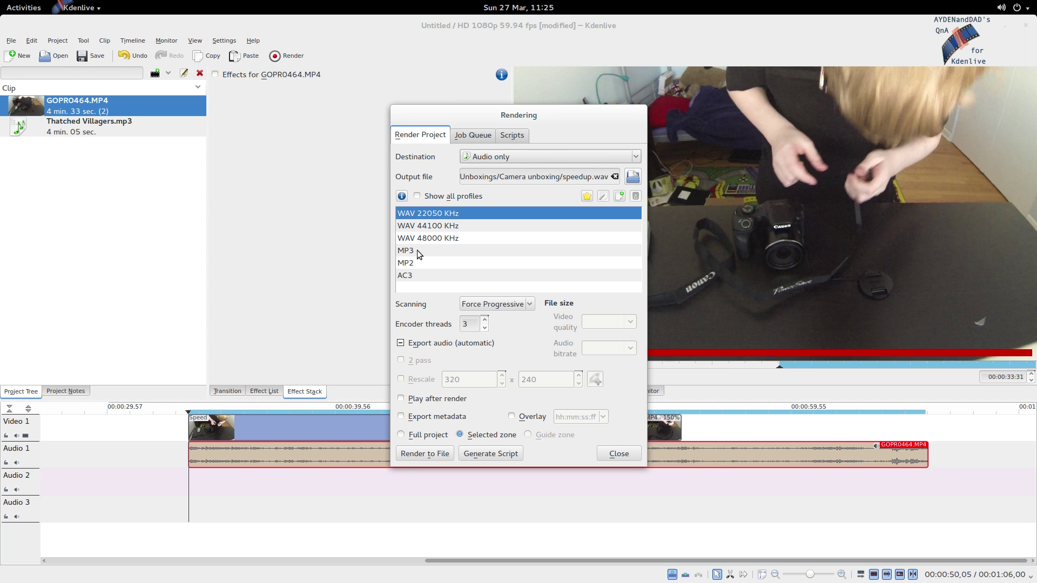
{"action": "left_click", "coordinate": [530, 306]}
{"action": "left_click", "coordinate": [529, 308]}
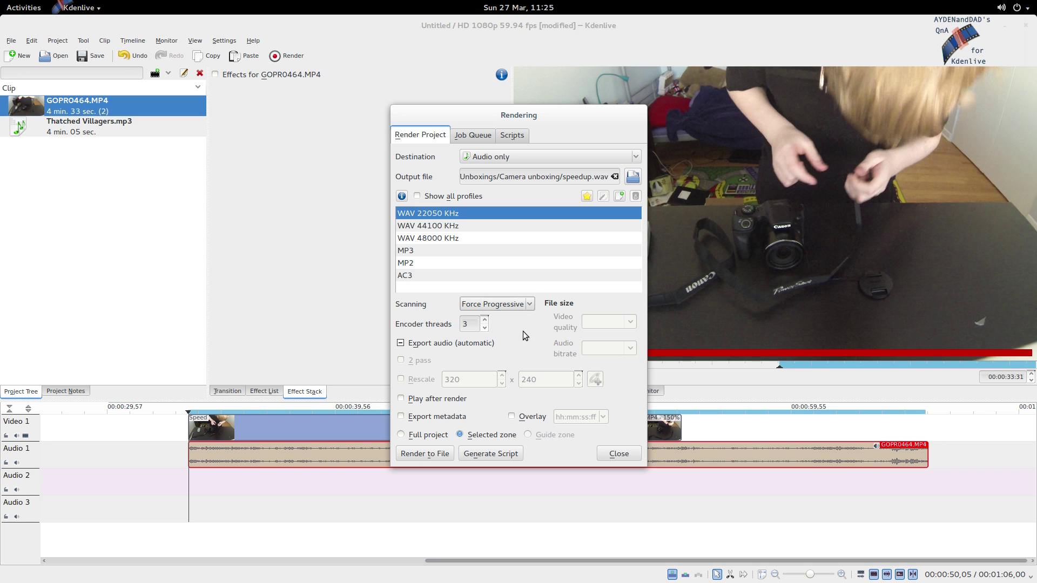
{"action": "left_click", "coordinate": [403, 436]}
{"action": "left_click", "coordinate": [460, 436]}
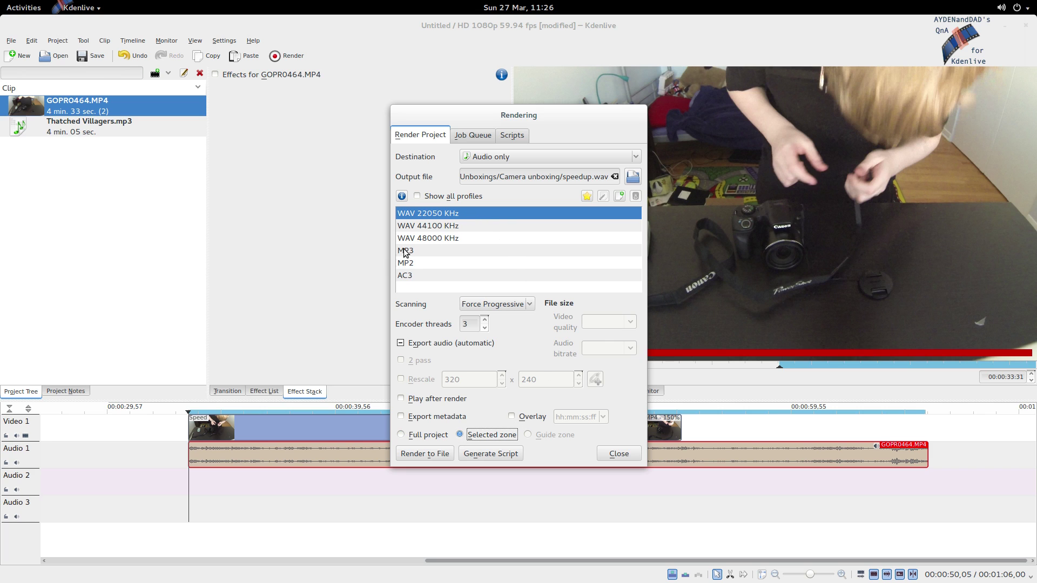
{"action": "left_click", "coordinate": [460, 216]}
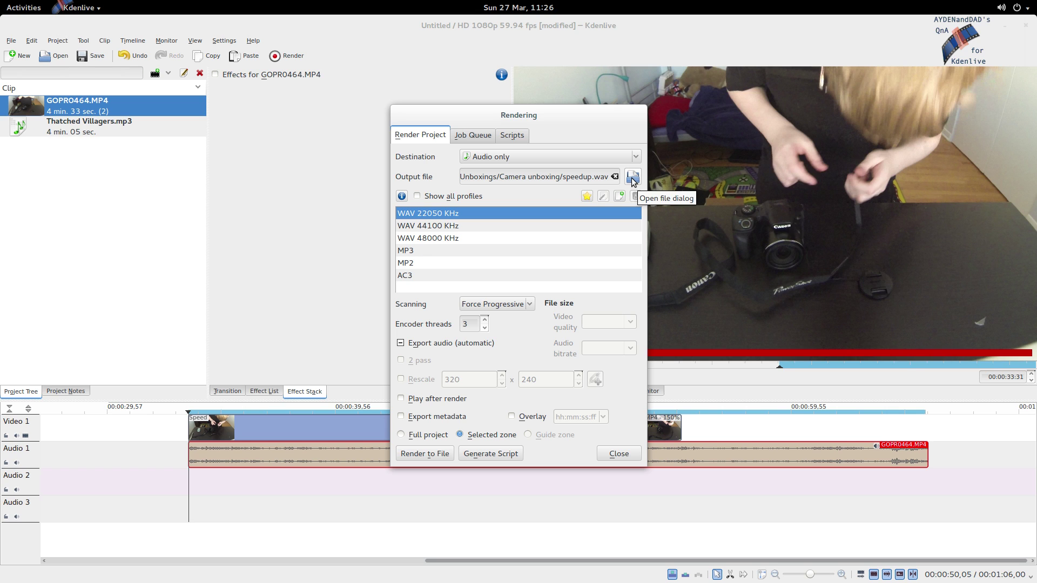
Step: Render the zone's audio to speedup.wav in Camera unboxing and clear the finished job
{"action": "left_click", "coordinate": [633, 178]}
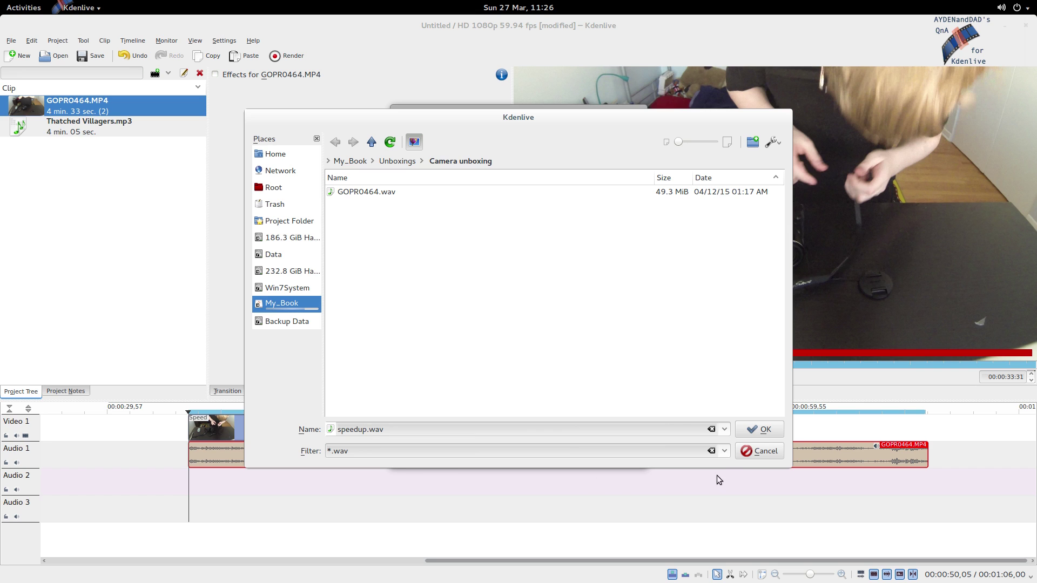
{"action": "left_click", "coordinate": [764, 430]}
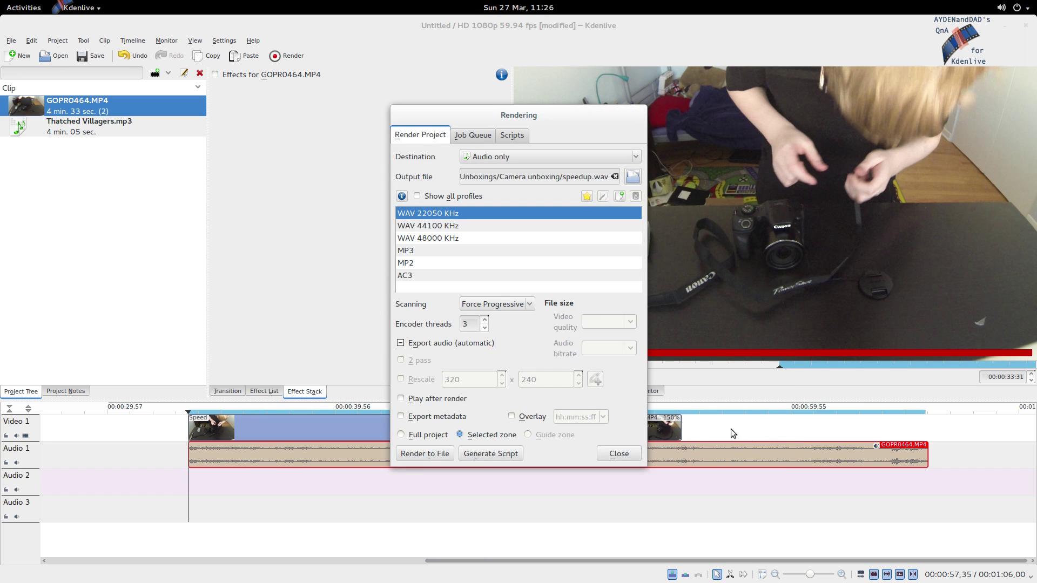
{"action": "left_click", "coordinate": [425, 454]}
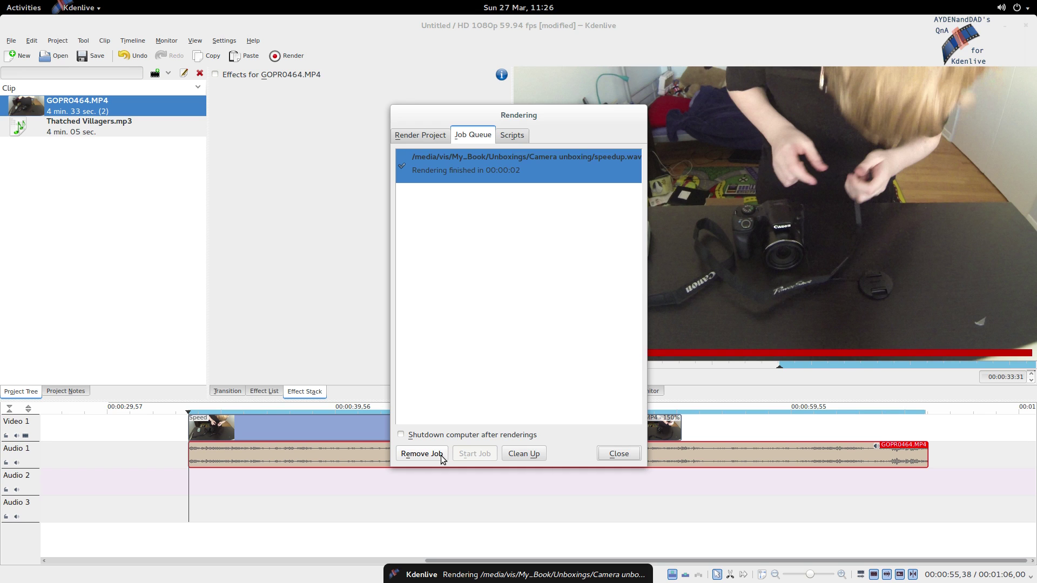
{"action": "left_click", "coordinate": [528, 458]}
{"action": "left_click", "coordinate": [607, 457]}
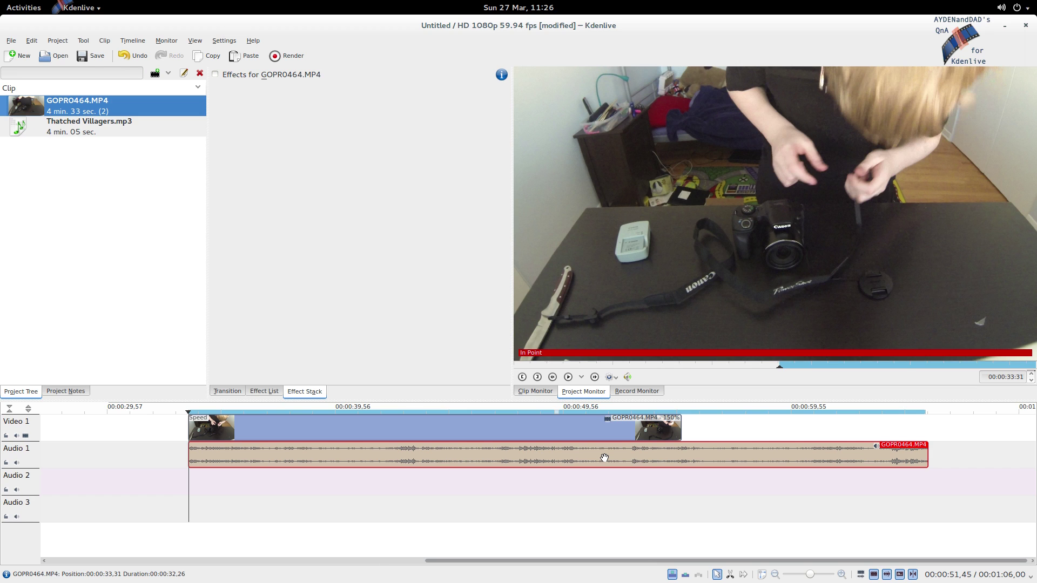
Step: Switch to Audacity and open speedup.wav, reading it directly from the original file
{"action": "key", "text": "alt+Tab"}
{"action": "key", "text": "alt+Tab"}
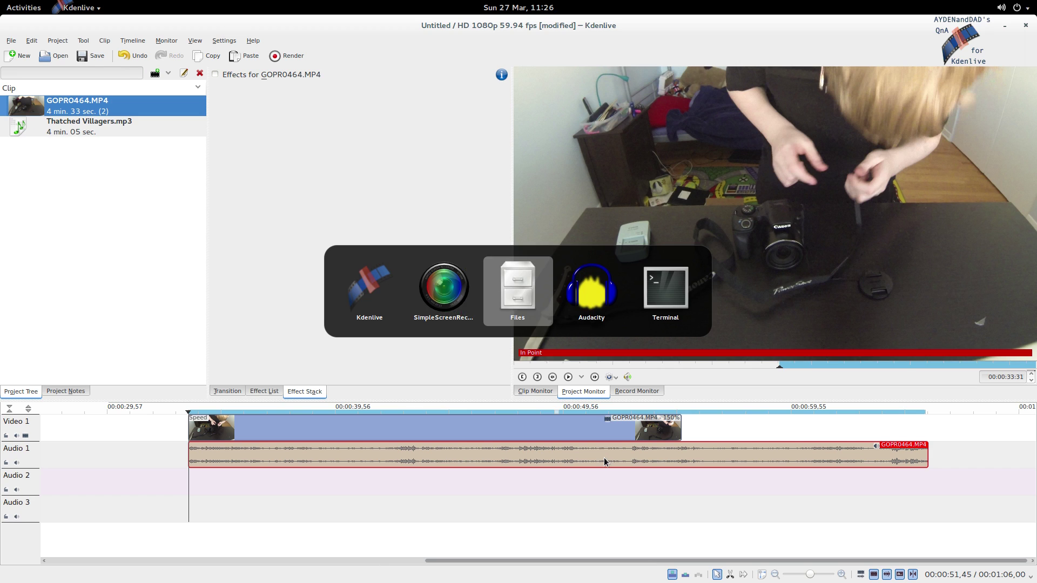
{"action": "key", "text": "alt+Tab"}
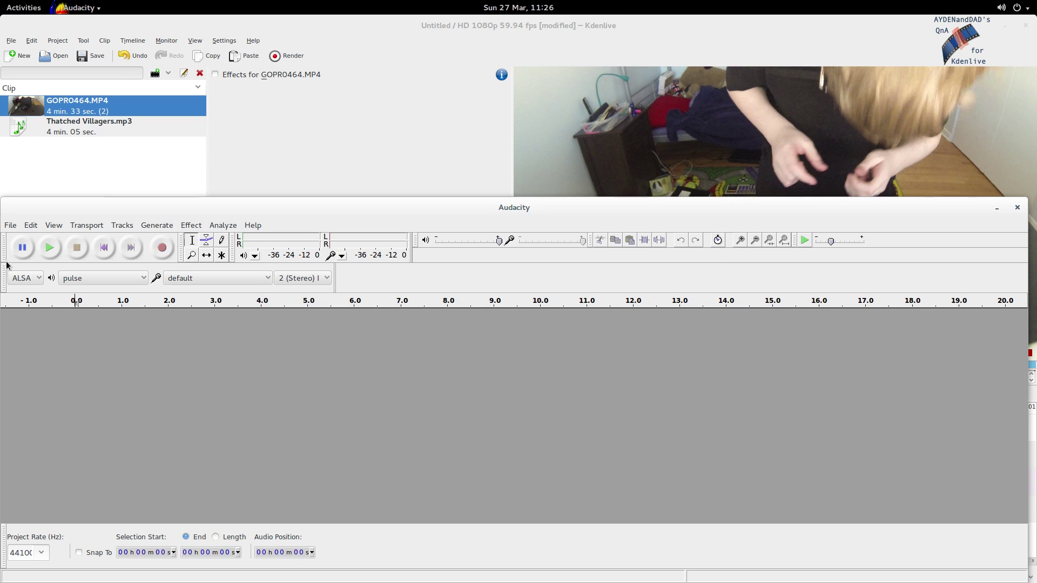
{"action": "left_click", "coordinate": [13, 226]}
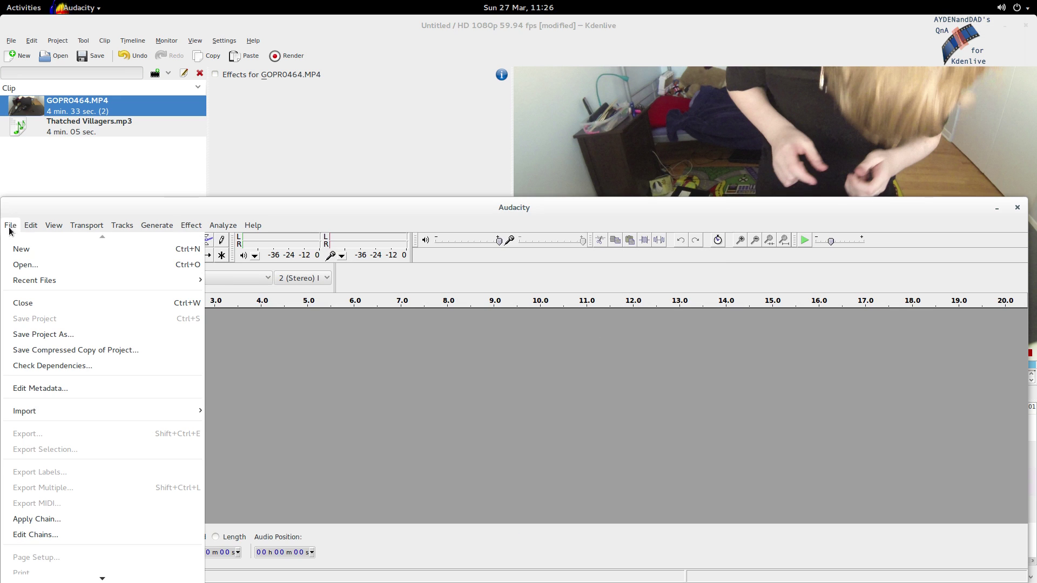
{"action": "left_click", "coordinate": [17, 264]}
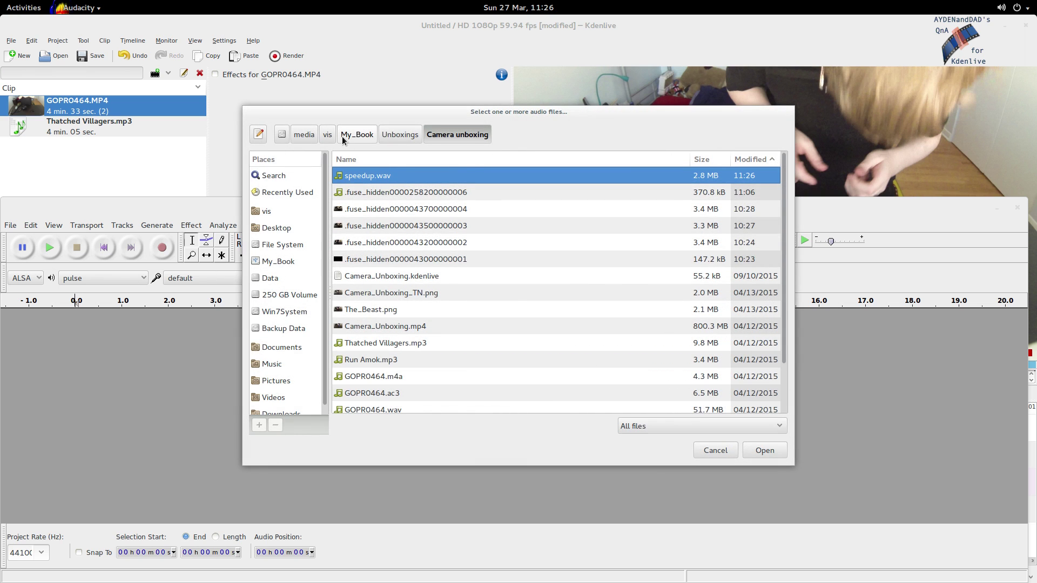
{"action": "left_click", "coordinate": [758, 452]}
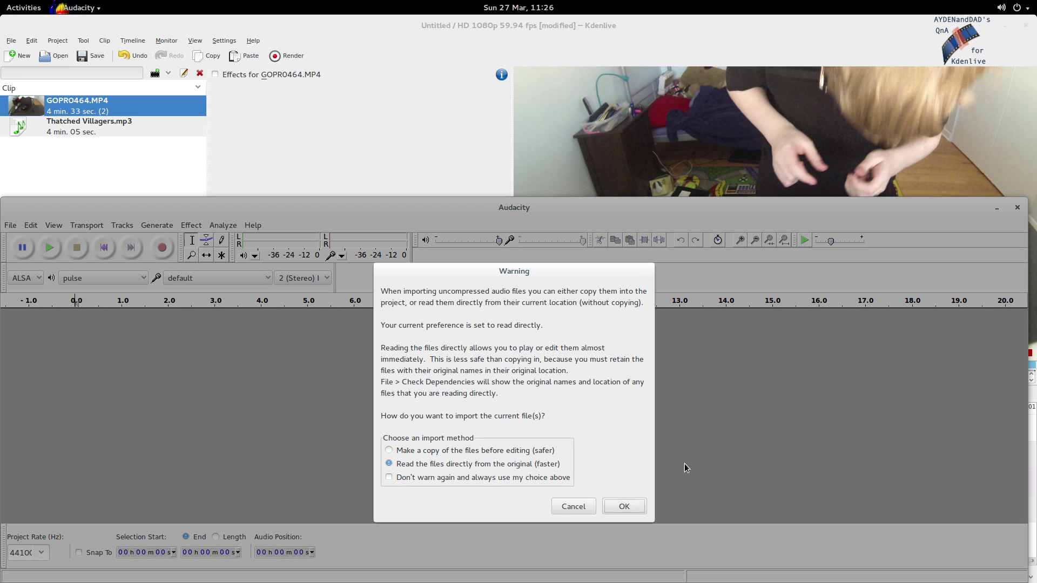
{"action": "left_click", "coordinate": [631, 505]}
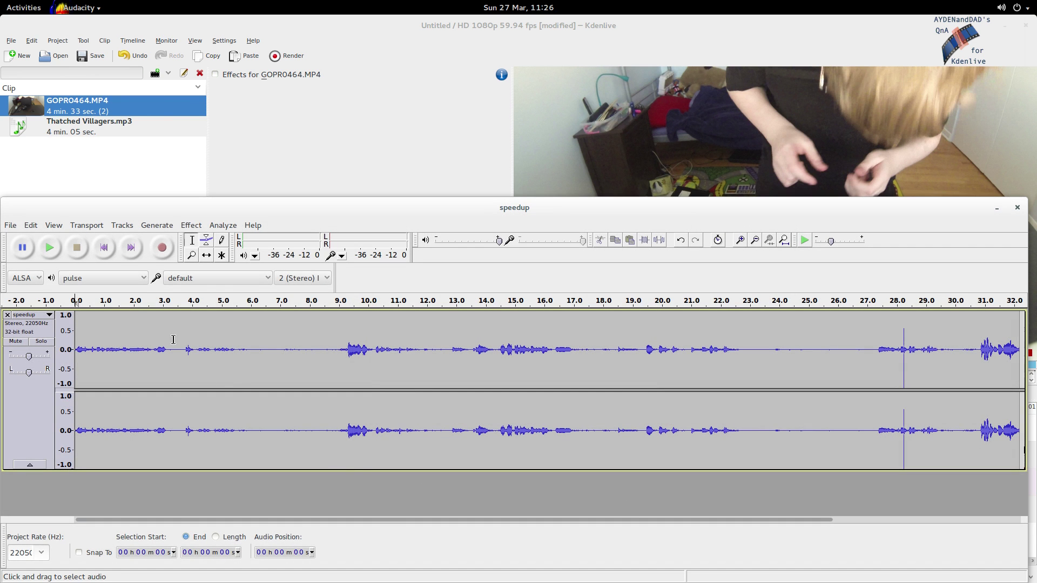
Step: Apply Change Speed with a 49 percent change to the speedup track
{"action": "left_click", "coordinate": [191, 225]}
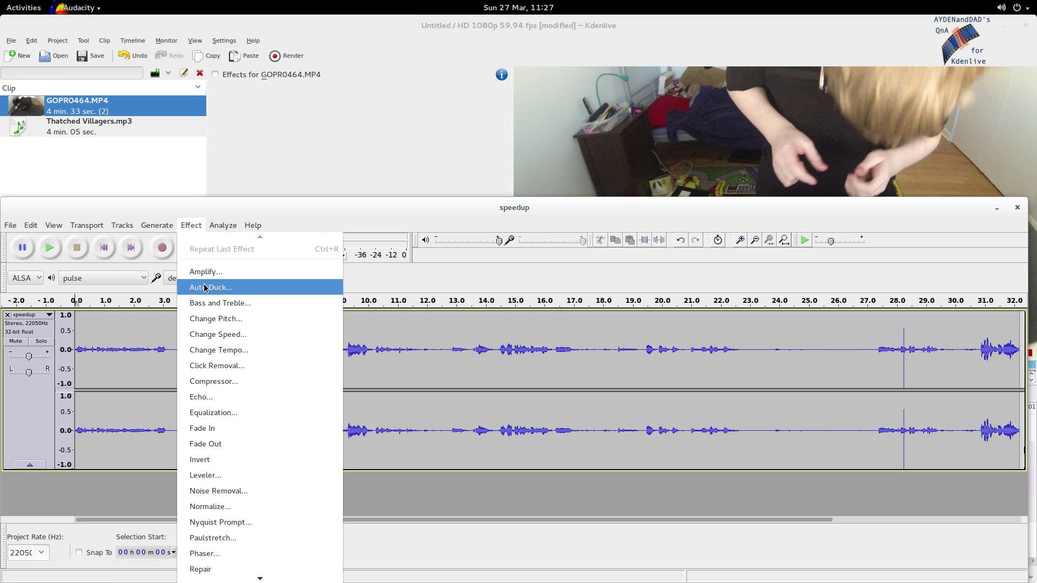
{"action": "left_click", "coordinate": [219, 334]}
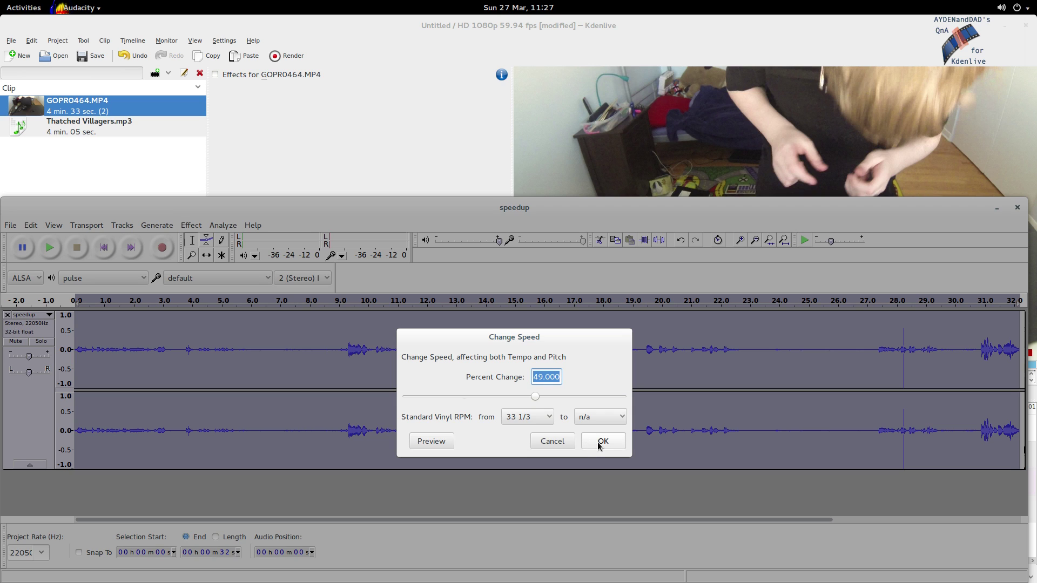
{"action": "left_click", "coordinate": [544, 377]}
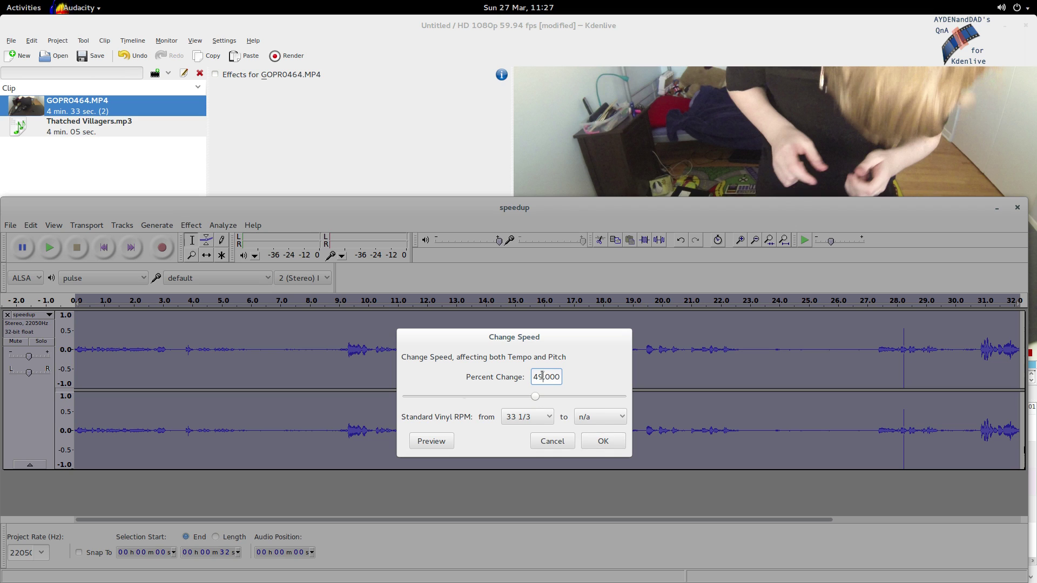
{"action": "left_click_drag", "start_coordinate": [543, 377], "coordinate": [530, 375]}
{"action": "key", "text": "Delete"}
{"action": "key", "text": "Delete"}
{"action": "type", "text": "49"}
{"action": "left_click", "coordinate": [603, 440]}
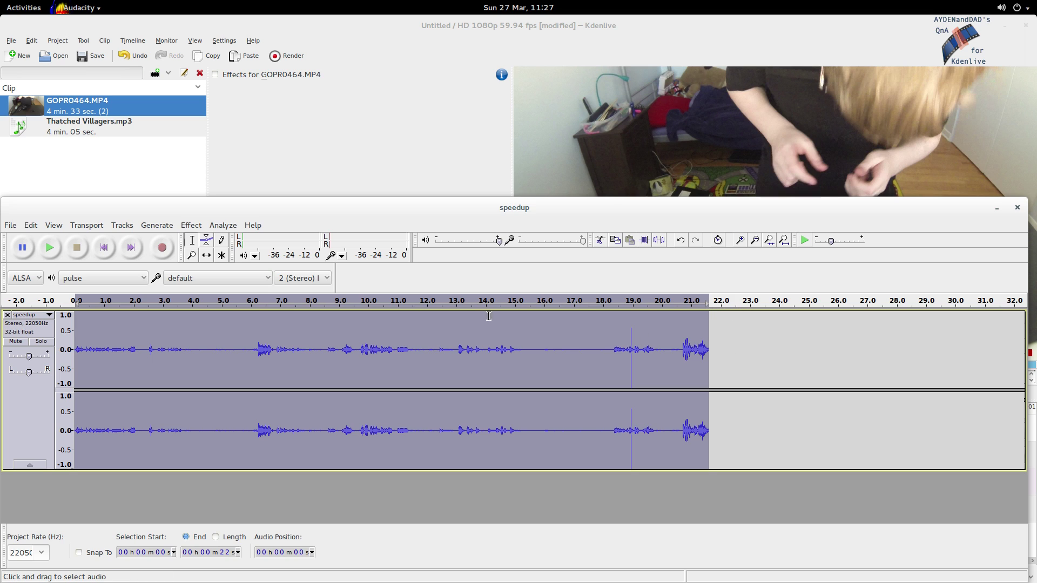
Step: Undo the 49% change and reapply Change Speed with an edited percent value
{"action": "key", "text": "ctrl+z"}
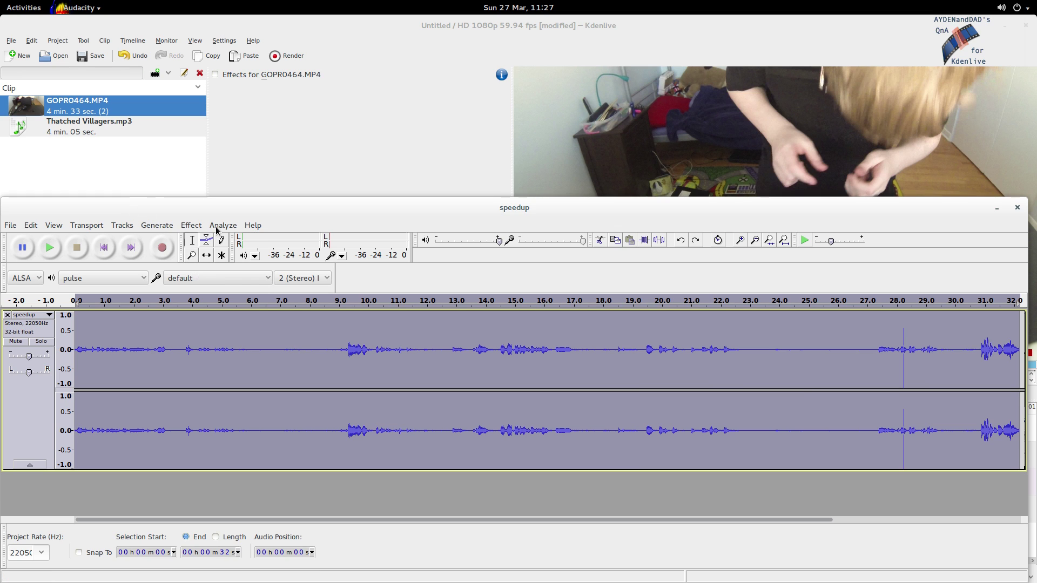
{"action": "left_click", "coordinate": [197, 226]}
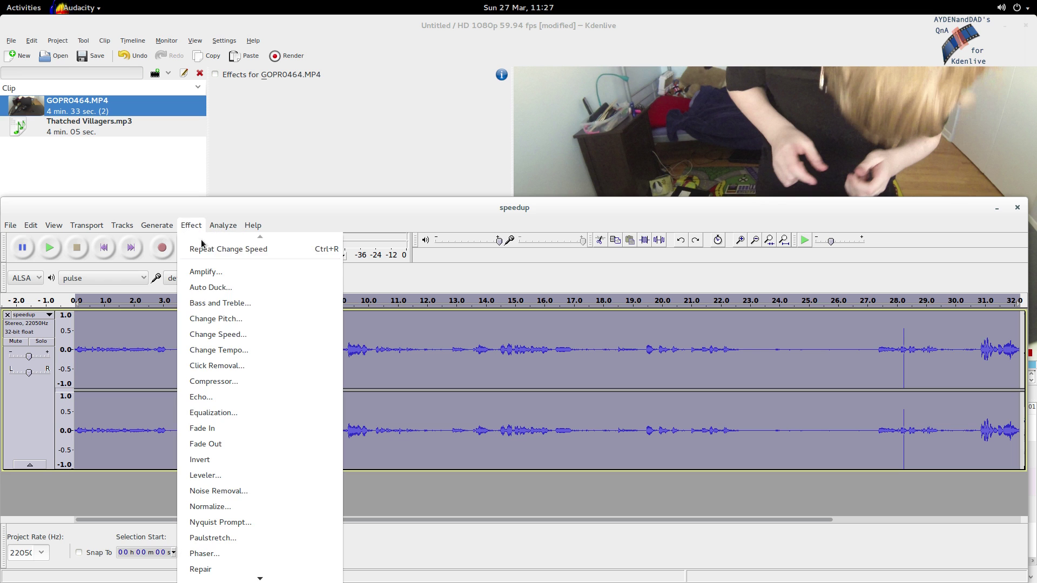
{"action": "left_click", "coordinate": [218, 335]}
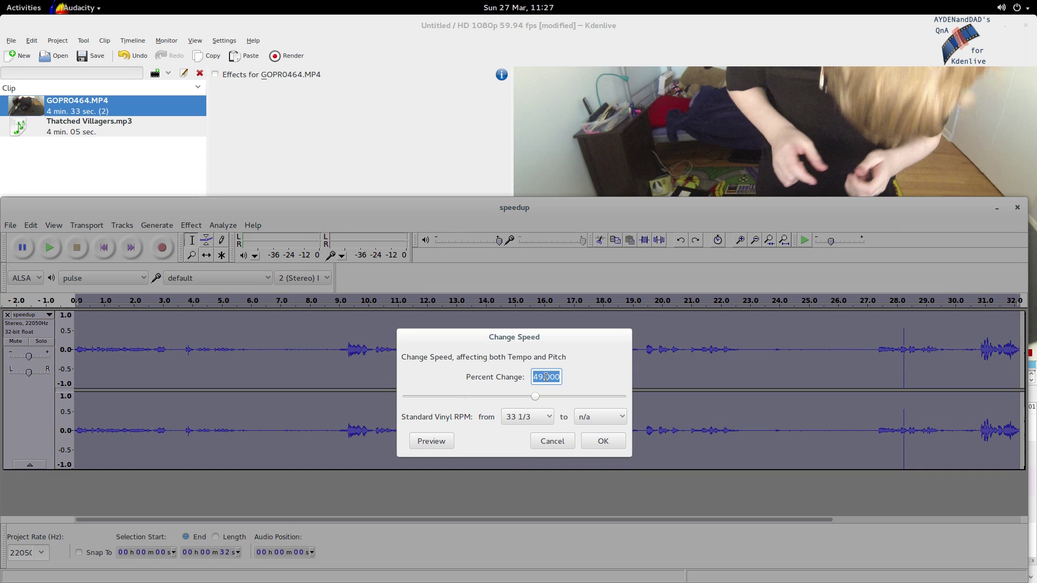
{"action": "left_click", "coordinate": [542, 376]}
{"action": "type", "text": "9"}
{"action": "left_click", "coordinate": [595, 439]}
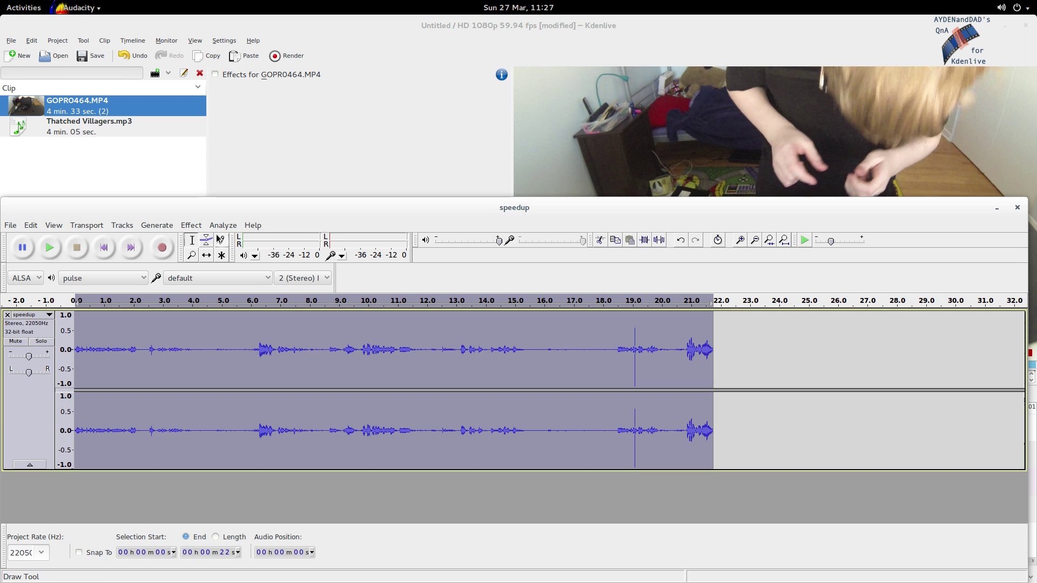
Step: Undo again and apply Change Speed with a 48 percent change
{"action": "key", "text": "ctrl+z"}
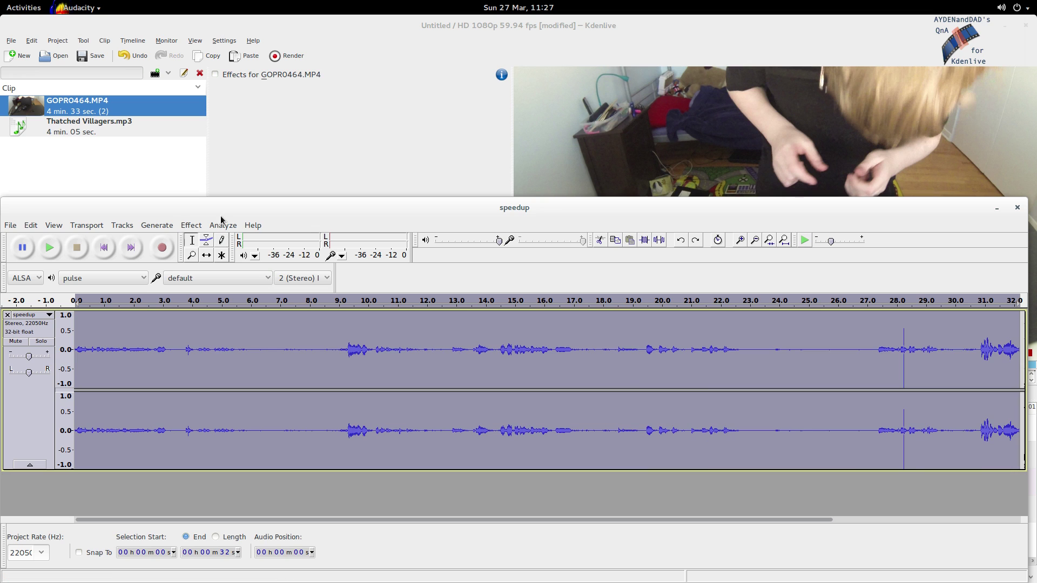
{"action": "left_click", "coordinate": [195, 228]}
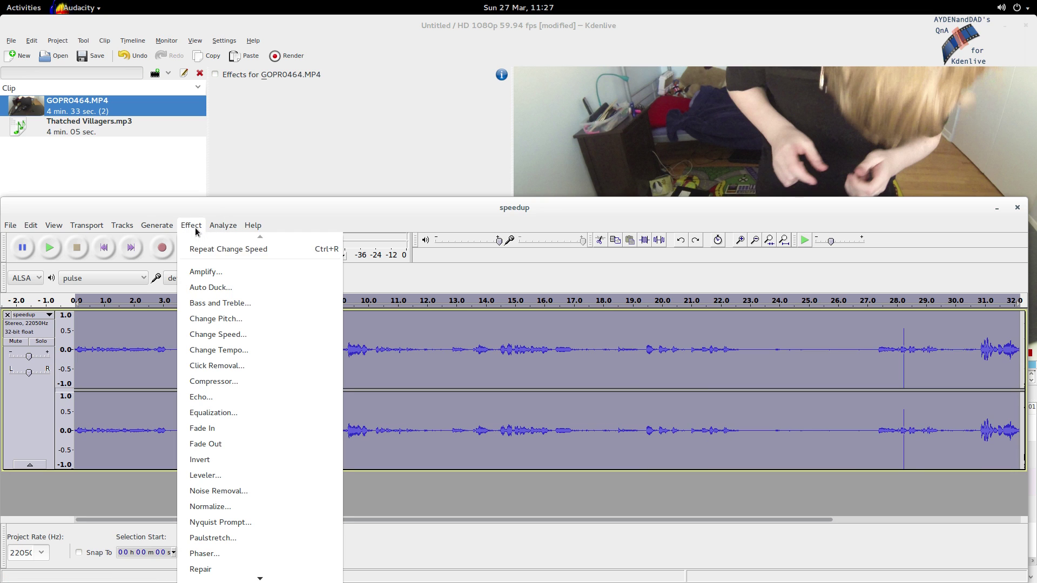
{"action": "left_click", "coordinate": [229, 335]}
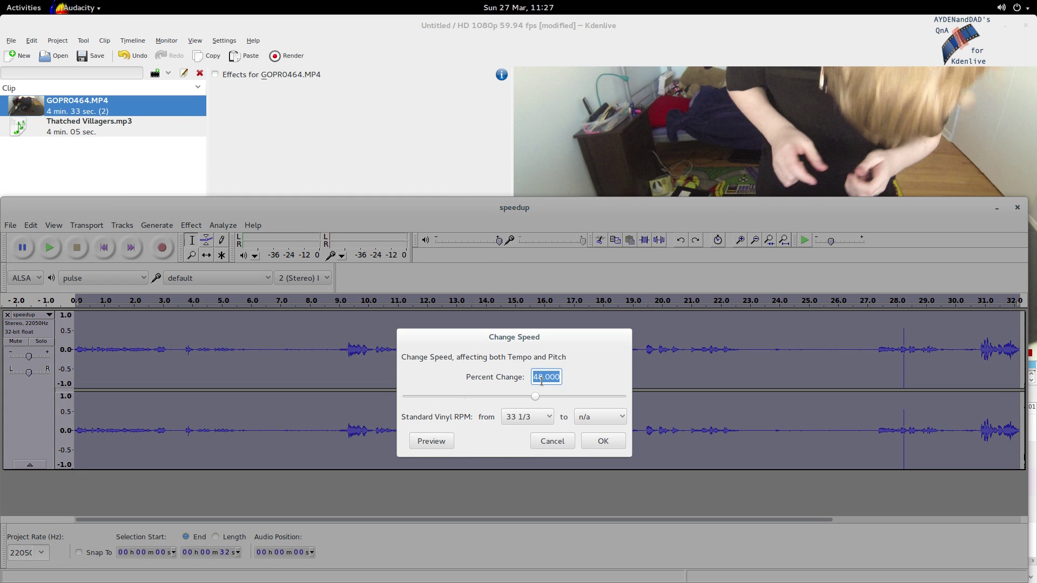
{"action": "left_click", "coordinate": [541, 382]}
{"action": "left_click", "coordinate": [601, 442]}
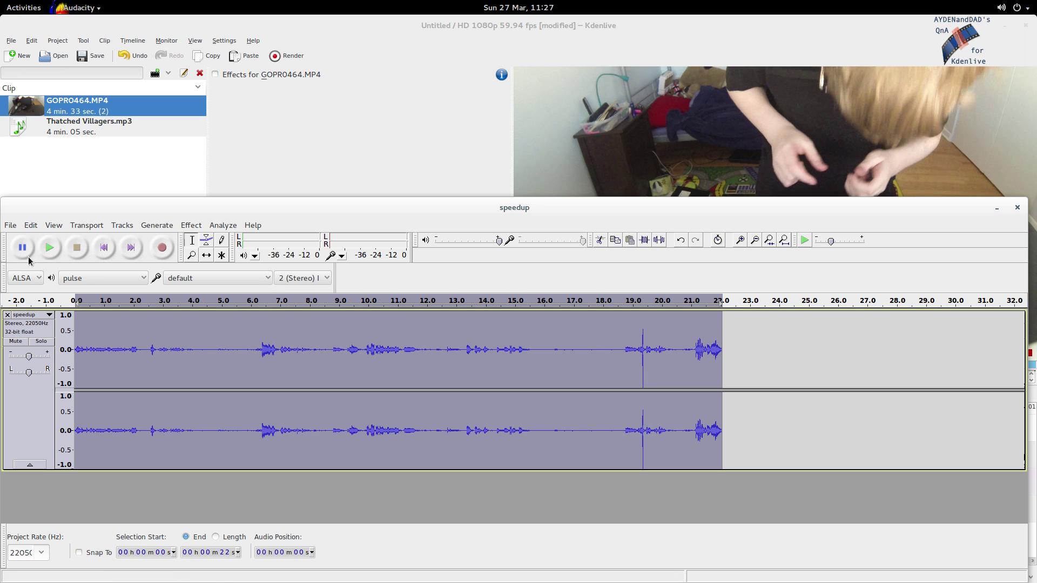
Step: Export the audio as MP3 named speedup_speed into Camera unboxing, keeping default metadata
{"action": "left_click", "coordinate": [11, 227]}
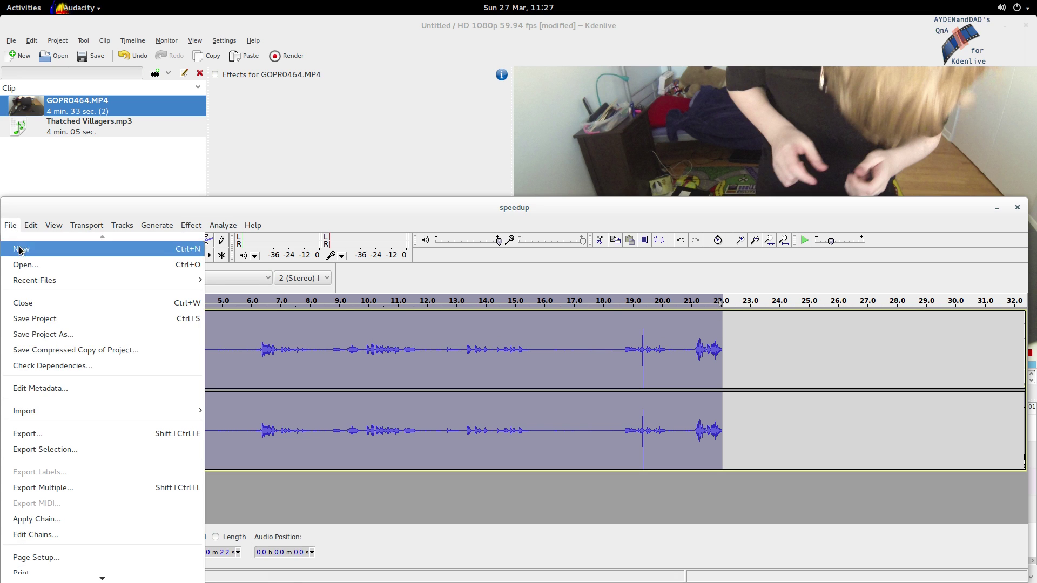
{"action": "left_click", "coordinate": [35, 454]}
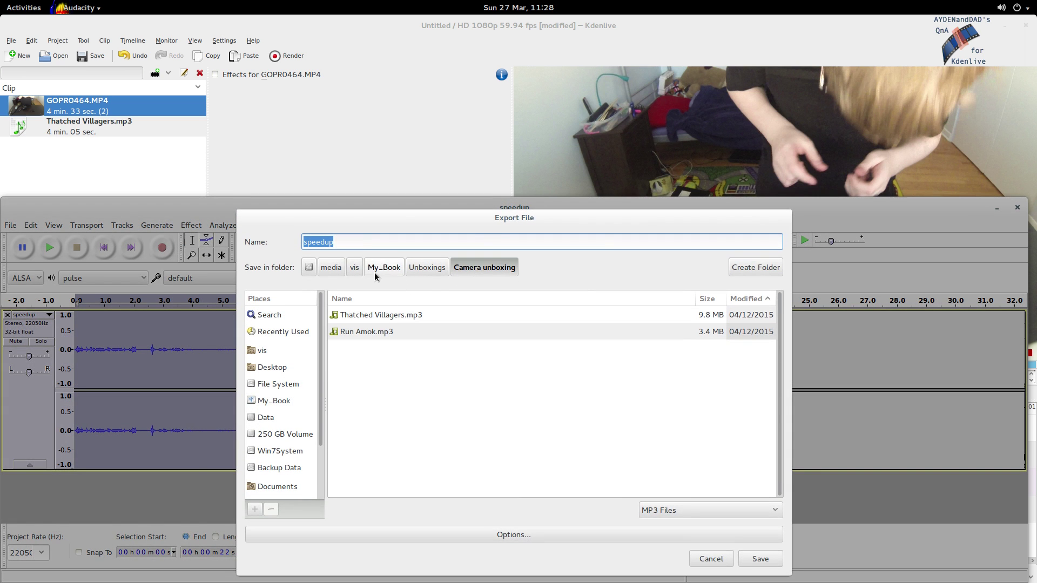
{"action": "left_click", "coordinate": [343, 243]}
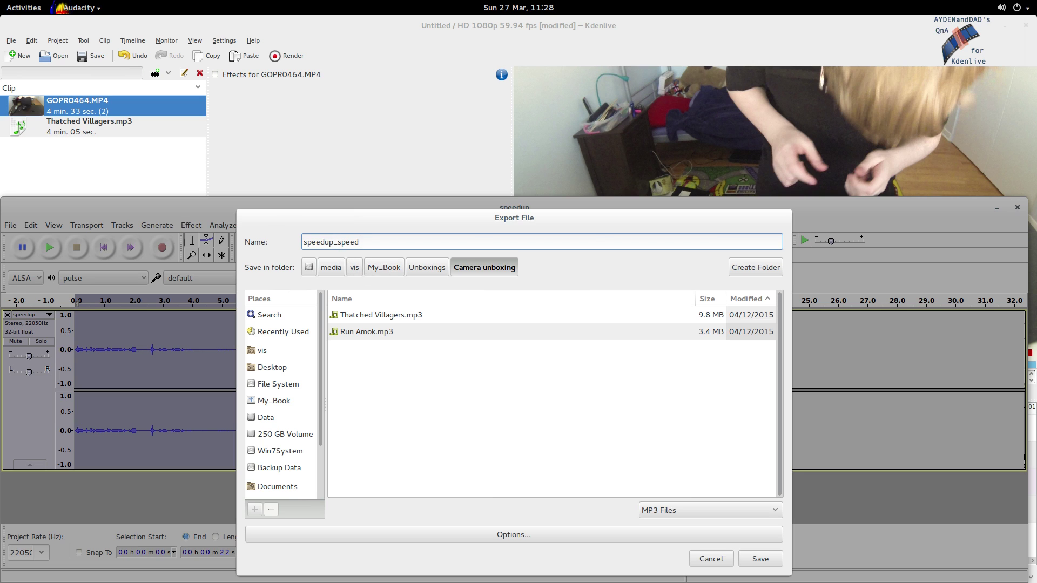
{"action": "left_click", "coordinate": [756, 510]}
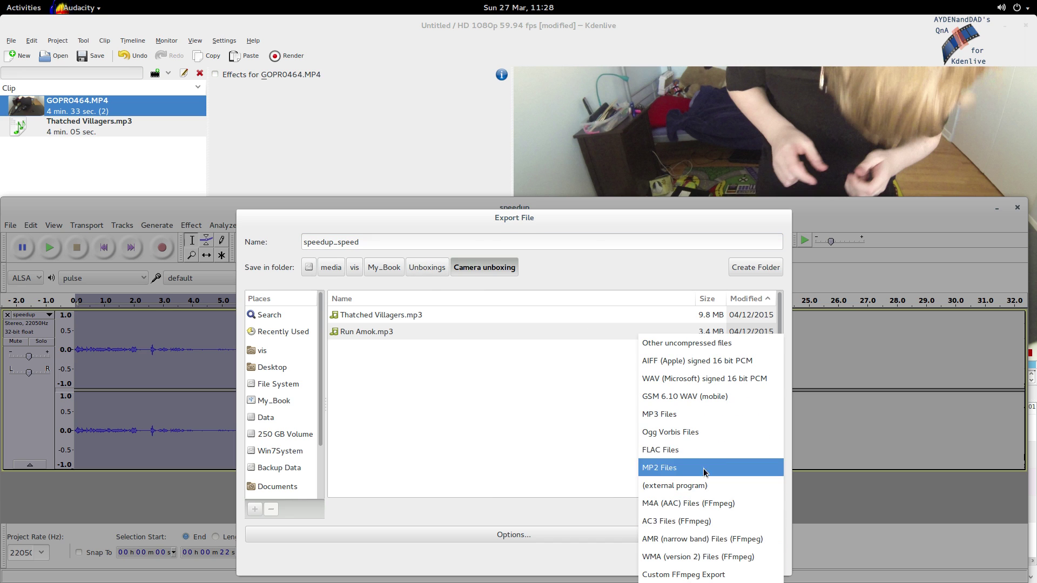
{"action": "left_click", "coordinate": [687, 414]}
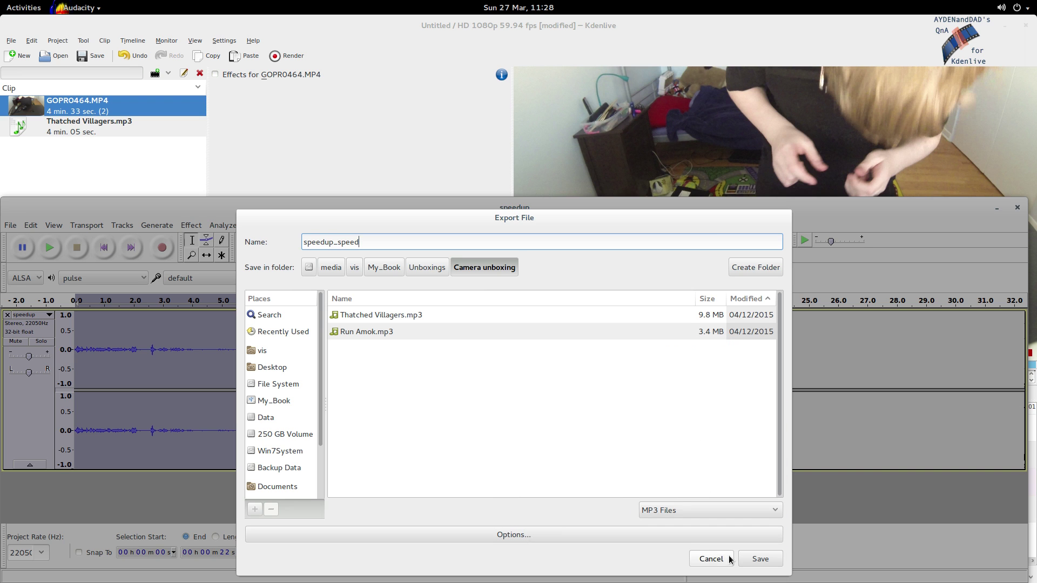
{"action": "left_click", "coordinate": [757, 557]}
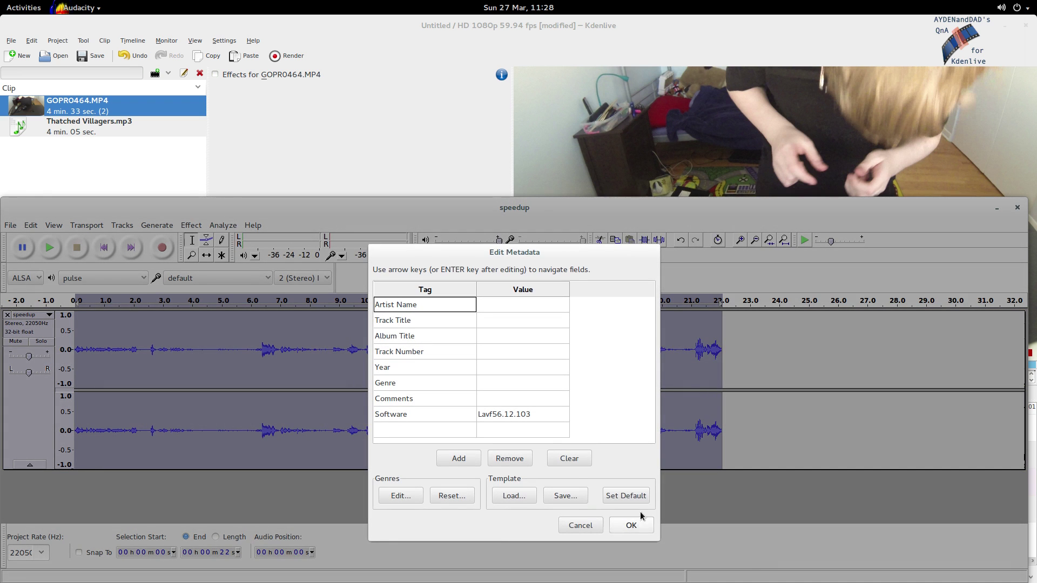
{"action": "left_click", "coordinate": [632, 527]}
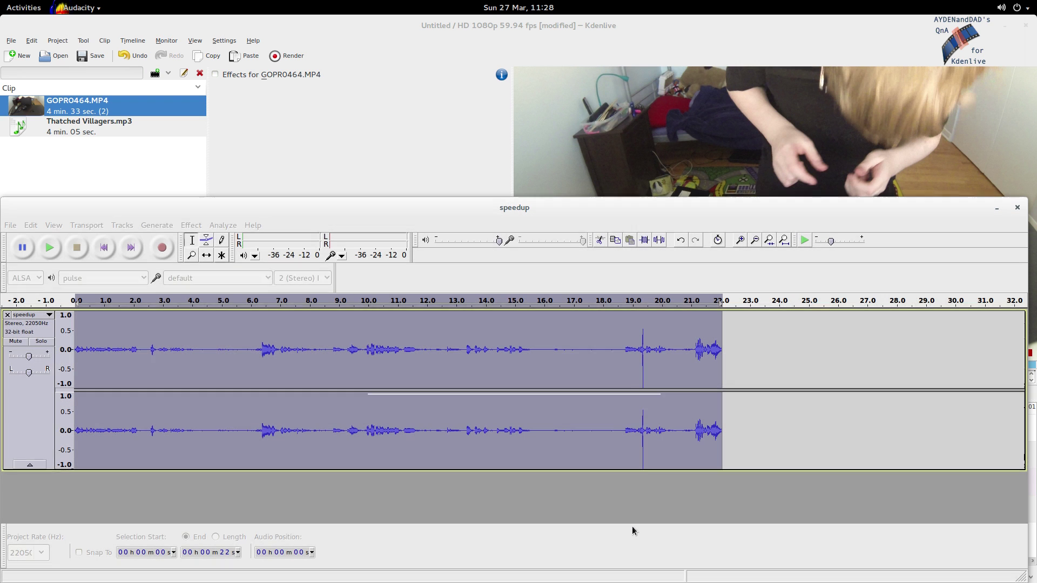
{"action": "key", "text": "alt+Tab"}
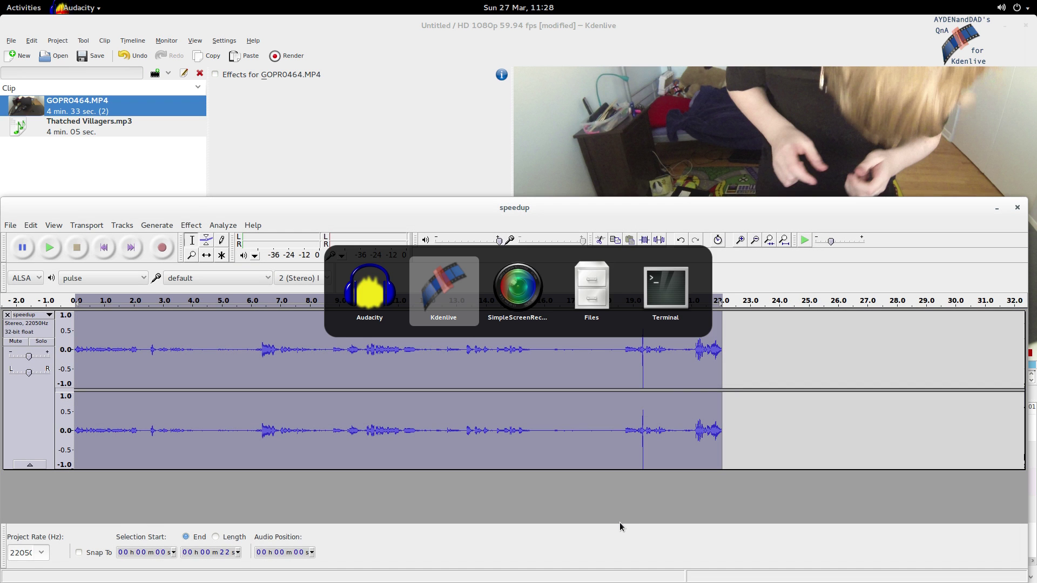
Step: Import speedup_speed.mp3 and place it on Audio 2 at the start of the video clip
{"action": "left_click", "coordinate": [155, 73]}
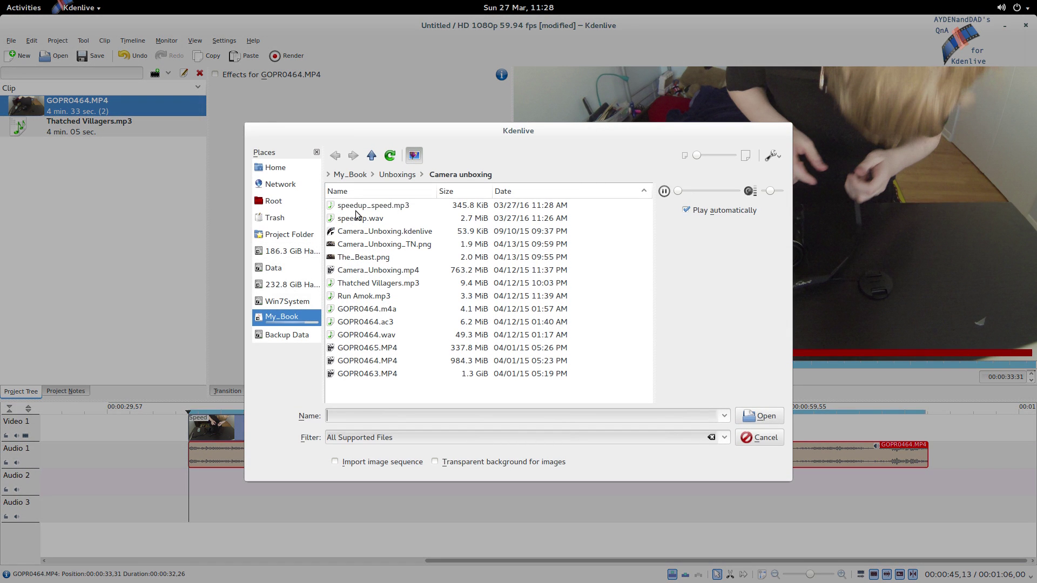
{"action": "left_click", "coordinate": [359, 205]}
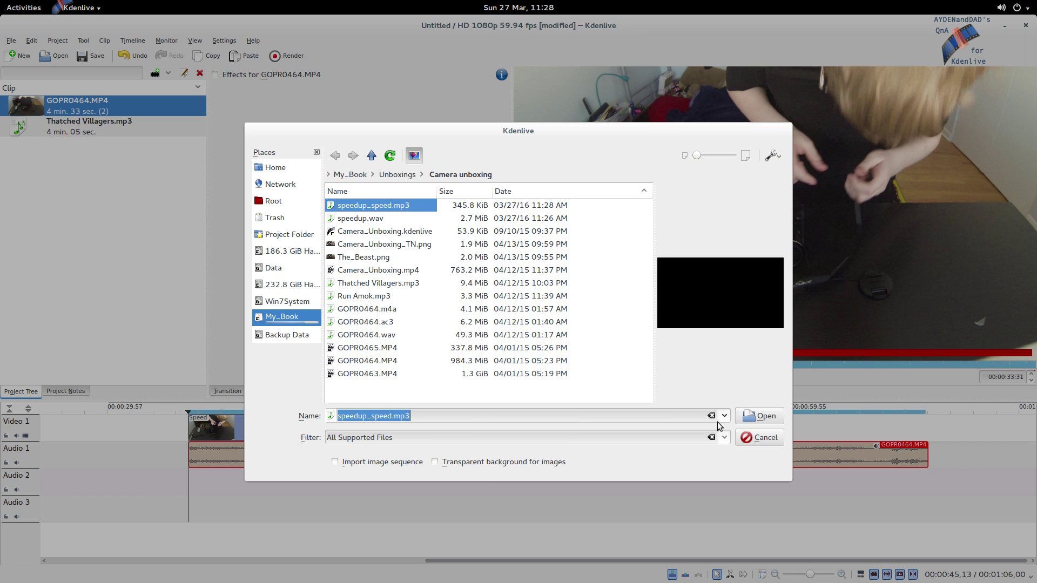
{"action": "left_click", "coordinate": [753, 416]}
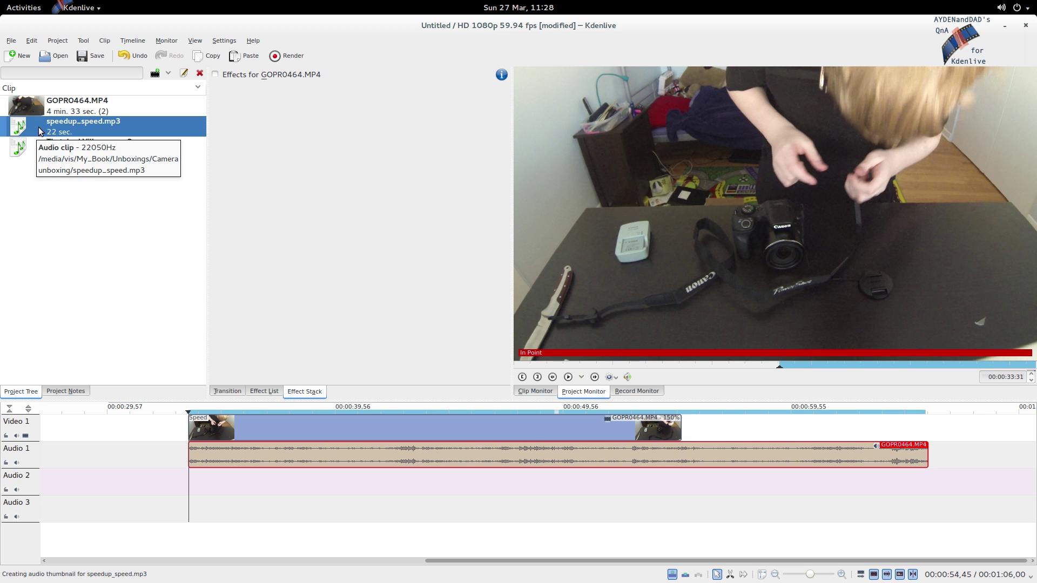
{"action": "left_click_drag", "start_coordinate": [35, 135], "coordinate": [189, 490]}
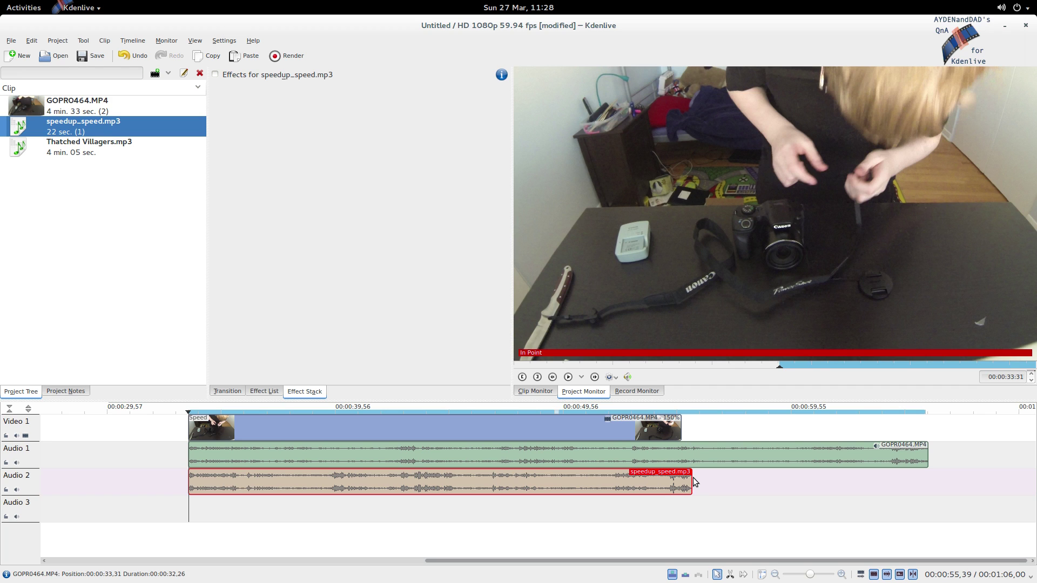
{"action": "key", "text": "alt+Tab"}
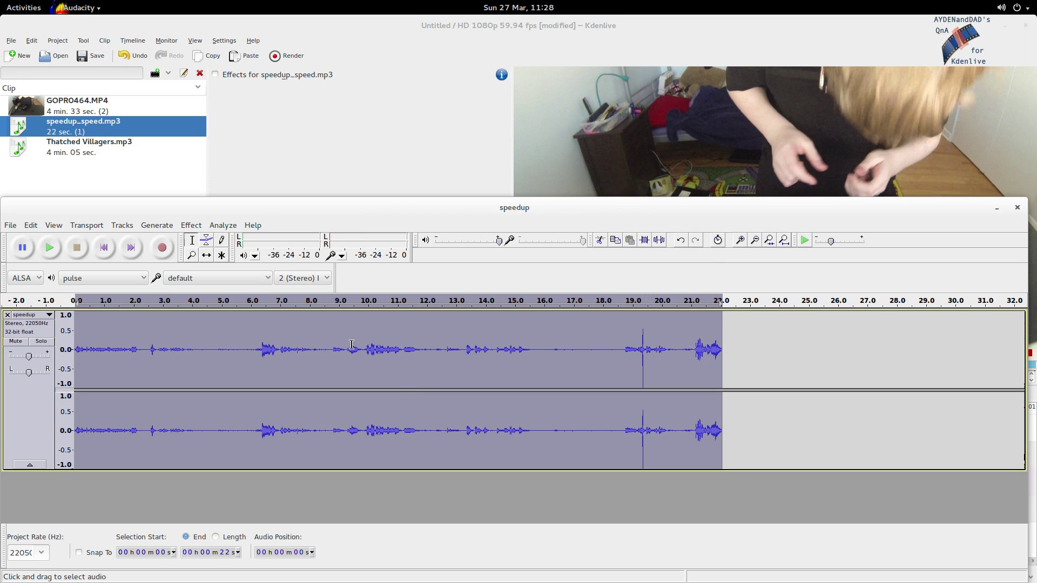
Step: Undo the earlier speed change and reapply Change Speed at 49 percent
{"action": "left_click", "coordinate": [31, 226]}
{"action": "left_click", "coordinate": [46, 243]}
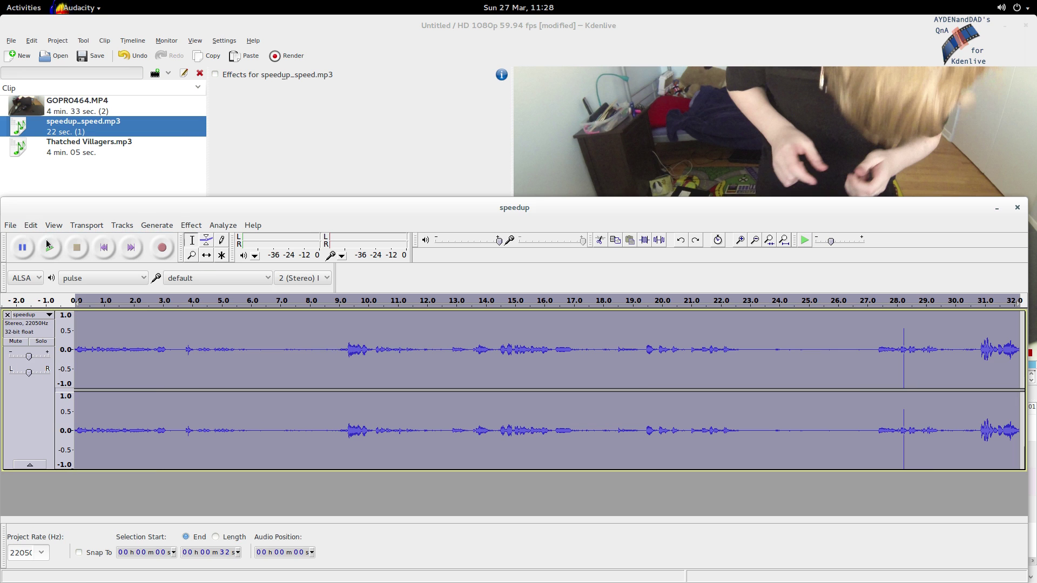
{"action": "left_click", "coordinate": [185, 227]}
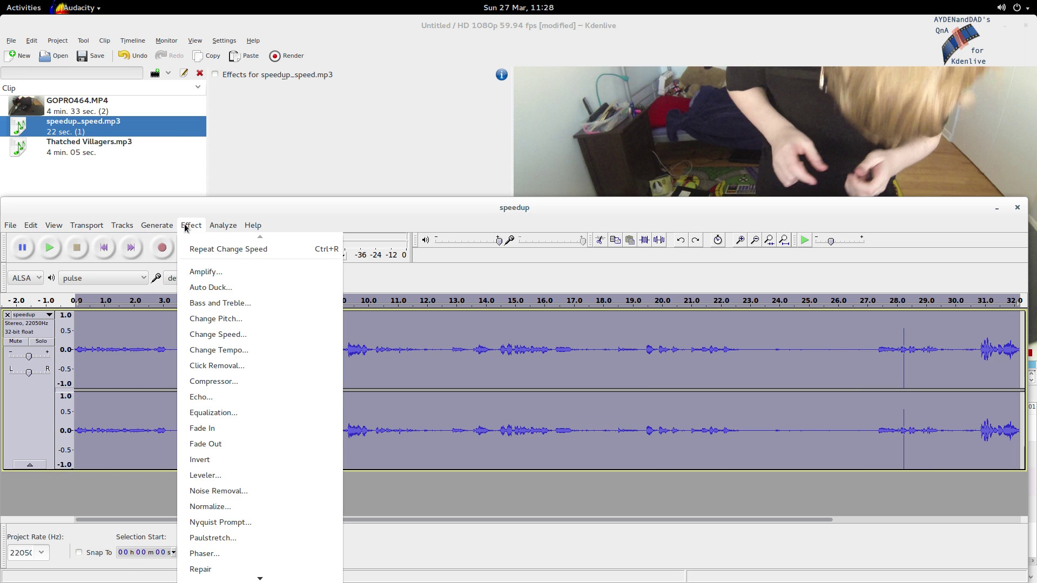
{"action": "left_click", "coordinate": [240, 336]}
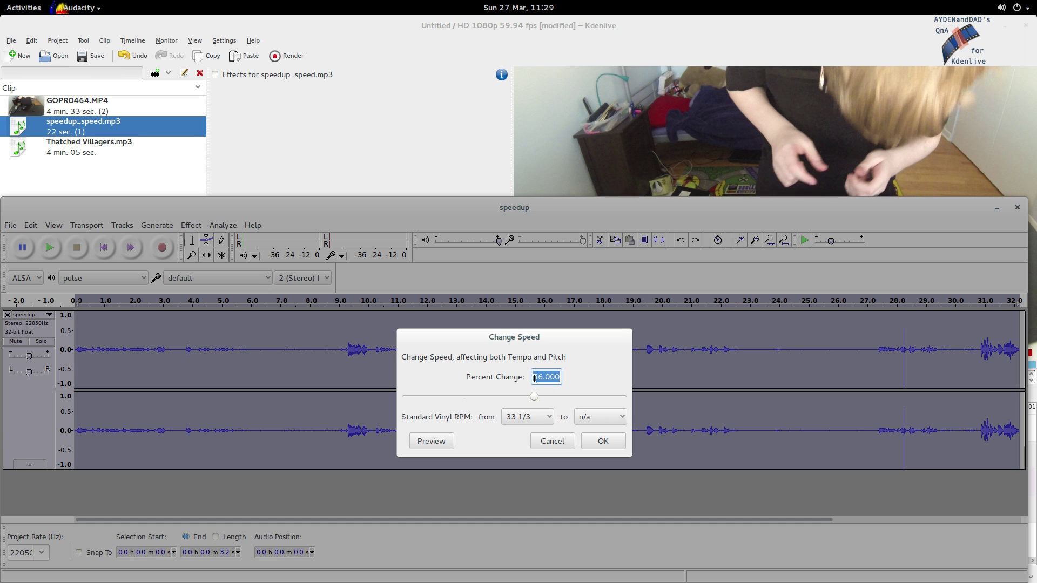
{"action": "left_click", "coordinate": [543, 379]}
{"action": "key", "text": "BackSpace"}
{"action": "left_click", "coordinate": [608, 440]}
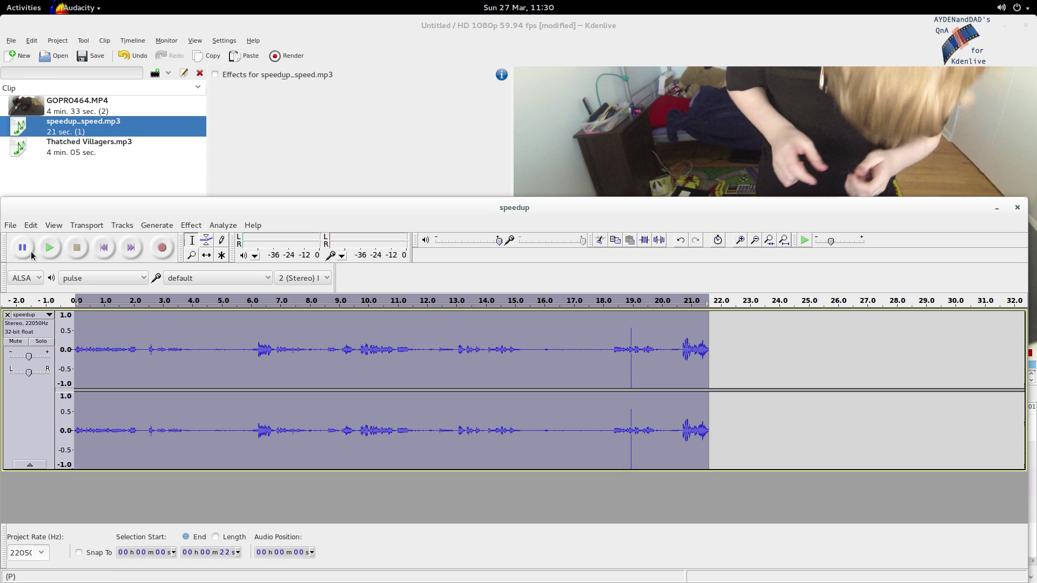
Step: Export the selection again as speedup_speed.mp3, overwriting the earlier file
{"action": "left_click", "coordinate": [13, 226]}
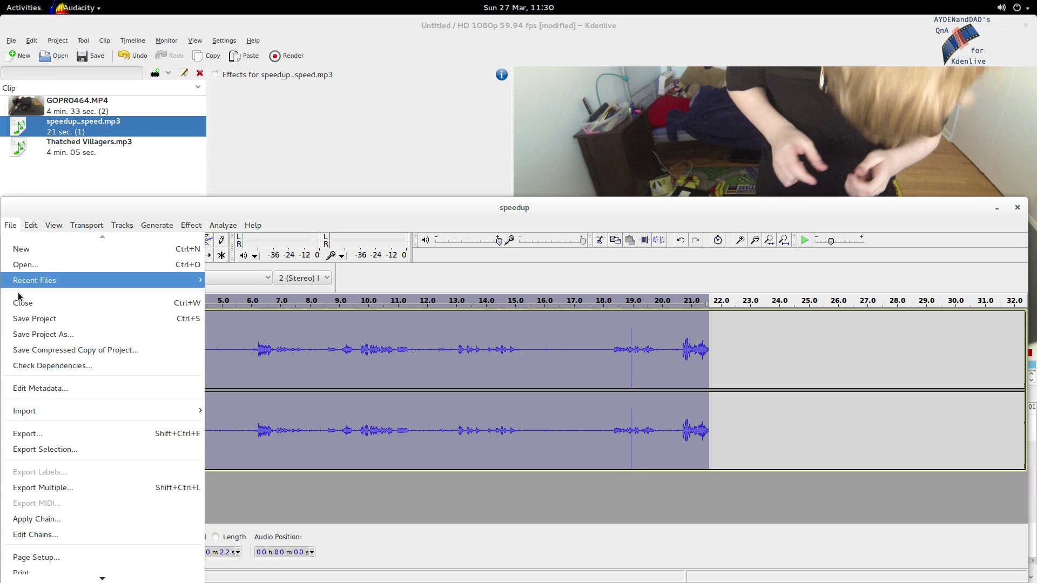
{"action": "left_click", "coordinate": [51, 450]}
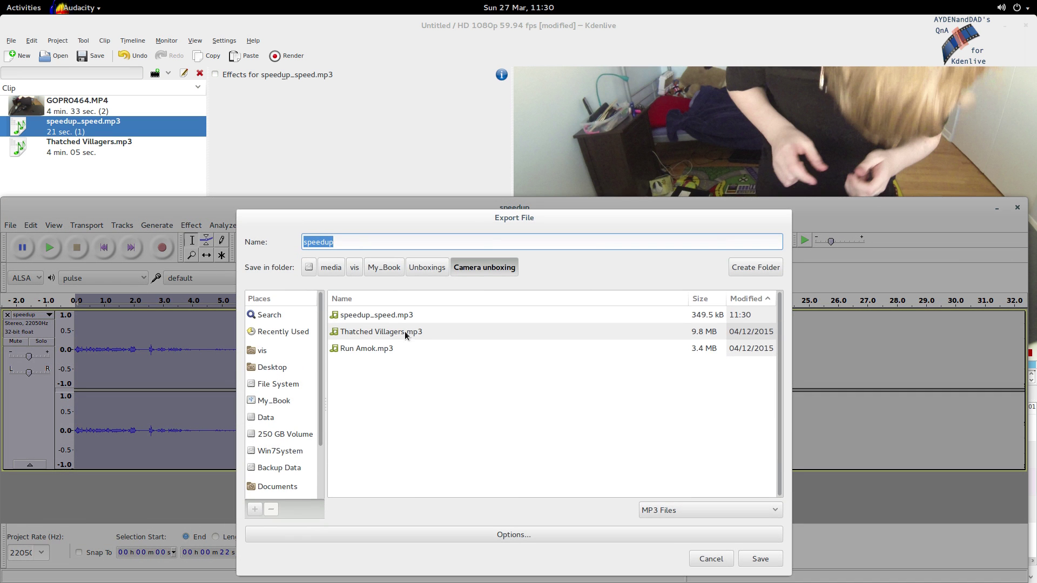
{"action": "left_click", "coordinate": [380, 316]}
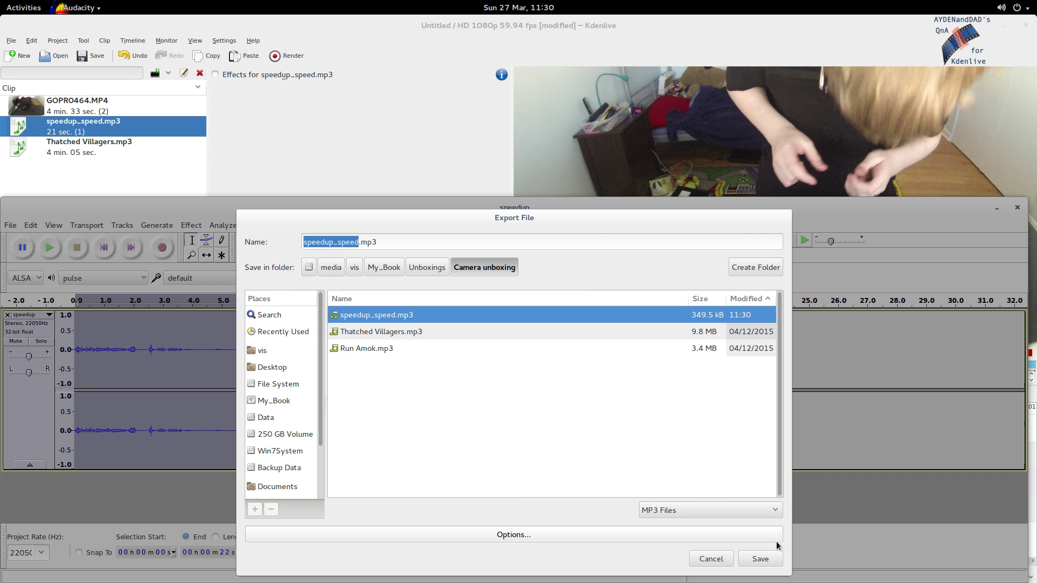
{"action": "left_click", "coordinate": [760, 560]}
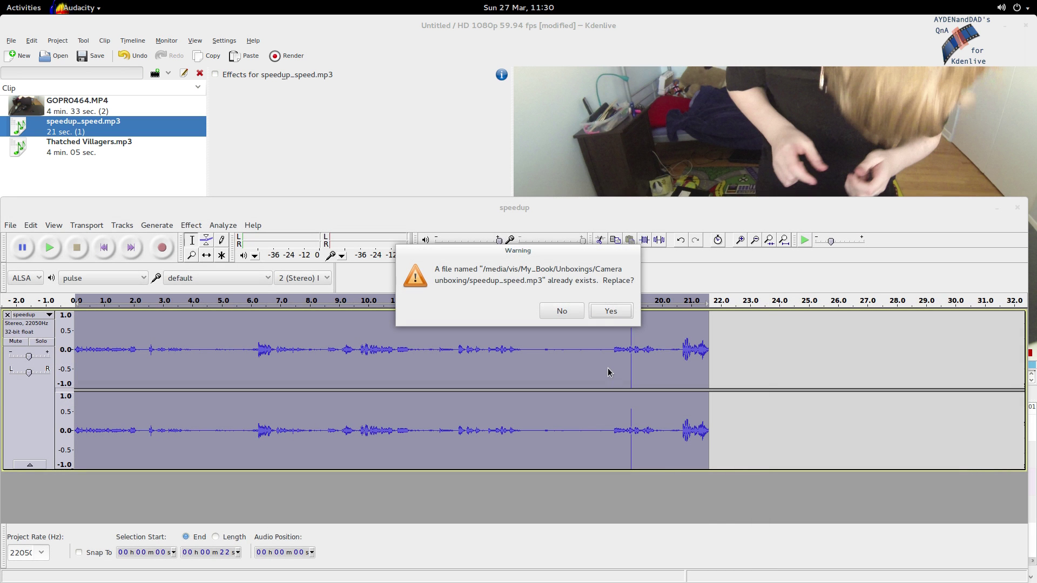
{"action": "left_click", "coordinate": [601, 311]}
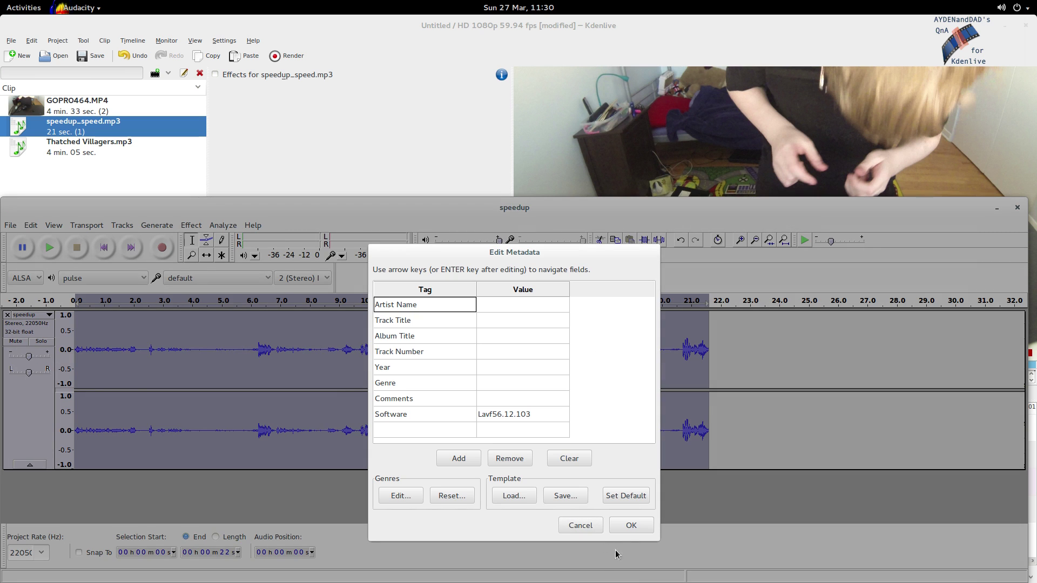
{"action": "left_click", "coordinate": [624, 526]}
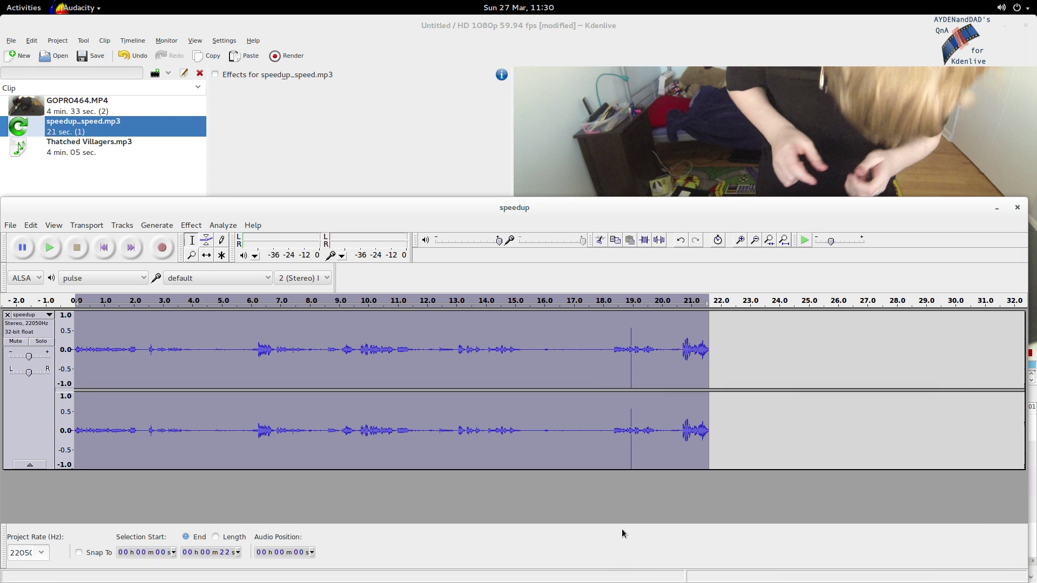
{"action": "key", "text": "alt+Tab"}
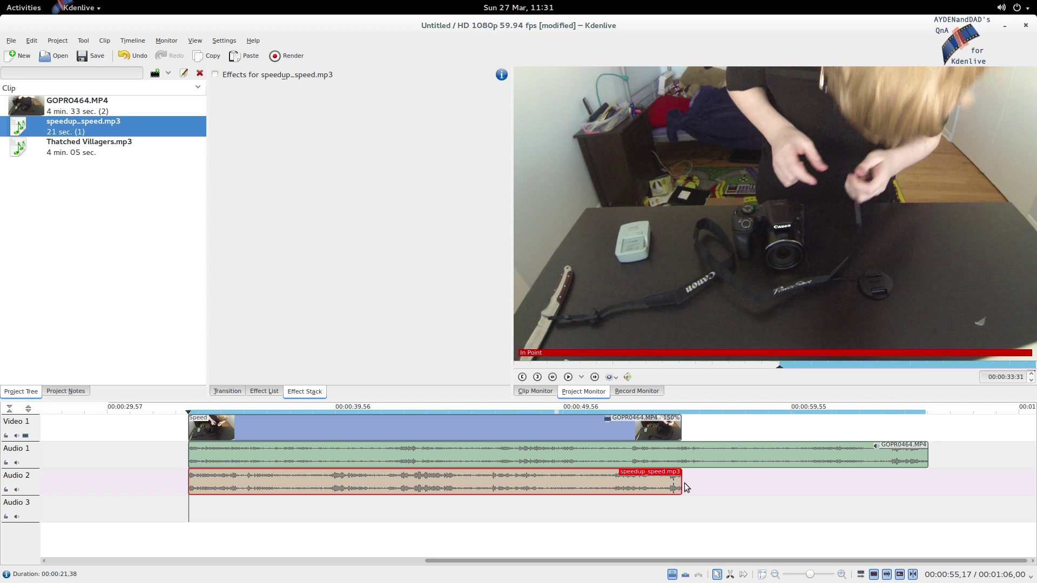
Step: Mute Audio 1 and play the timeline to hear speedup_speed.mp3 with the sped-up video
{"action": "left_click", "coordinate": [16, 462]}
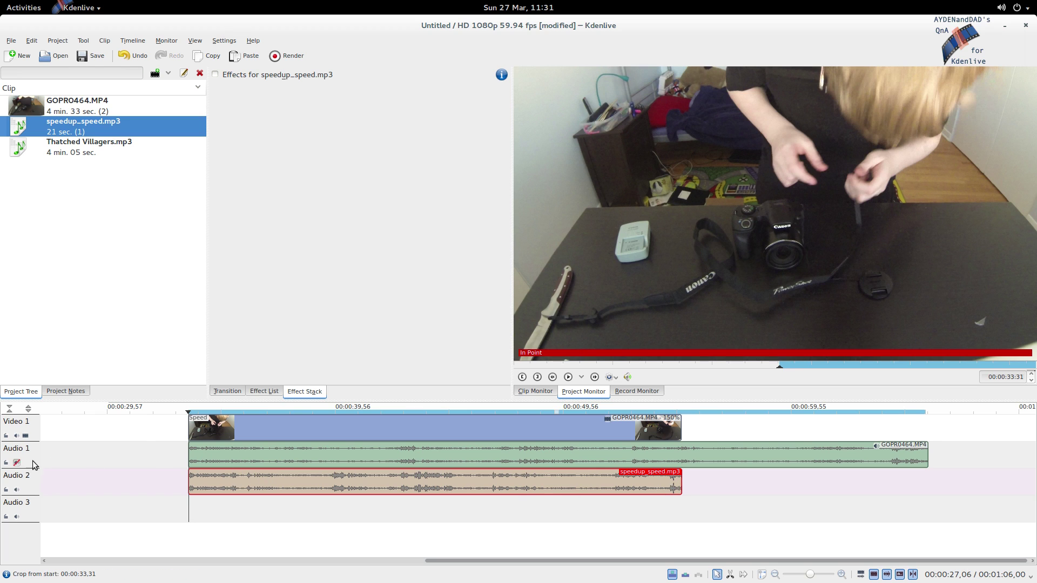
{"action": "left_click", "coordinate": [569, 378]}
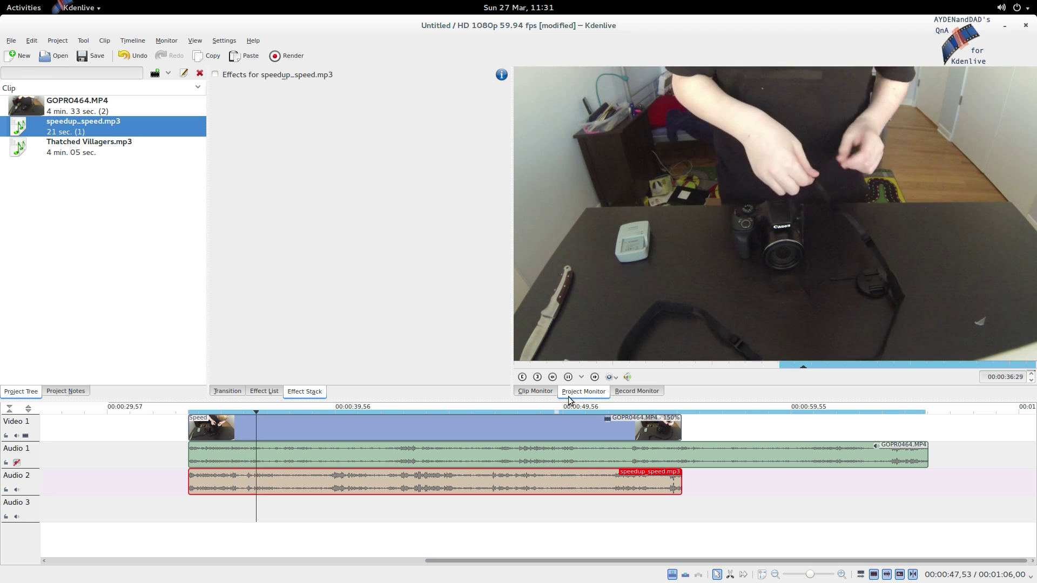
{"action": "left_click", "coordinate": [611, 508]}
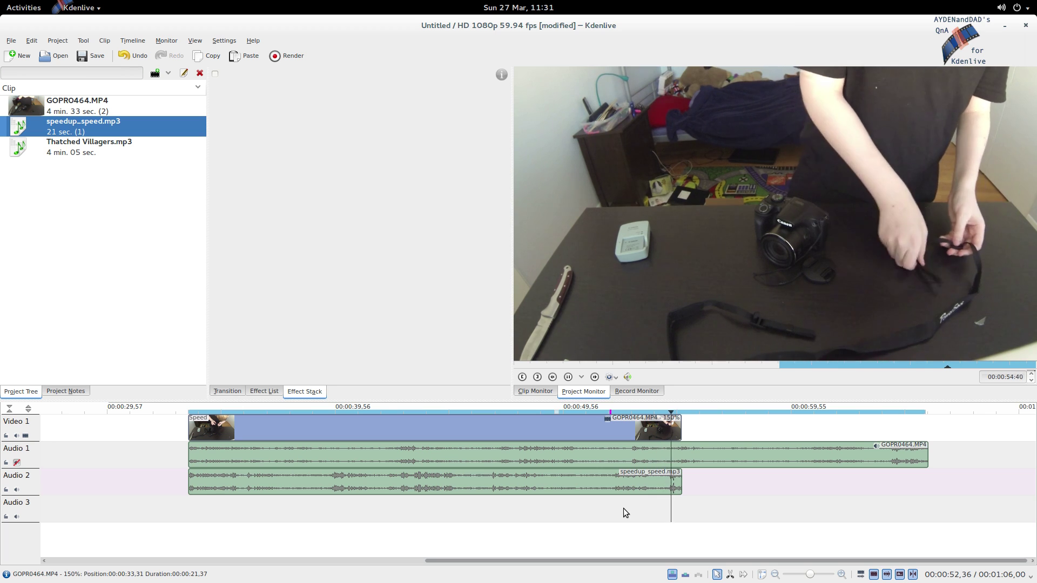
{"action": "left_click", "coordinate": [568, 377]}
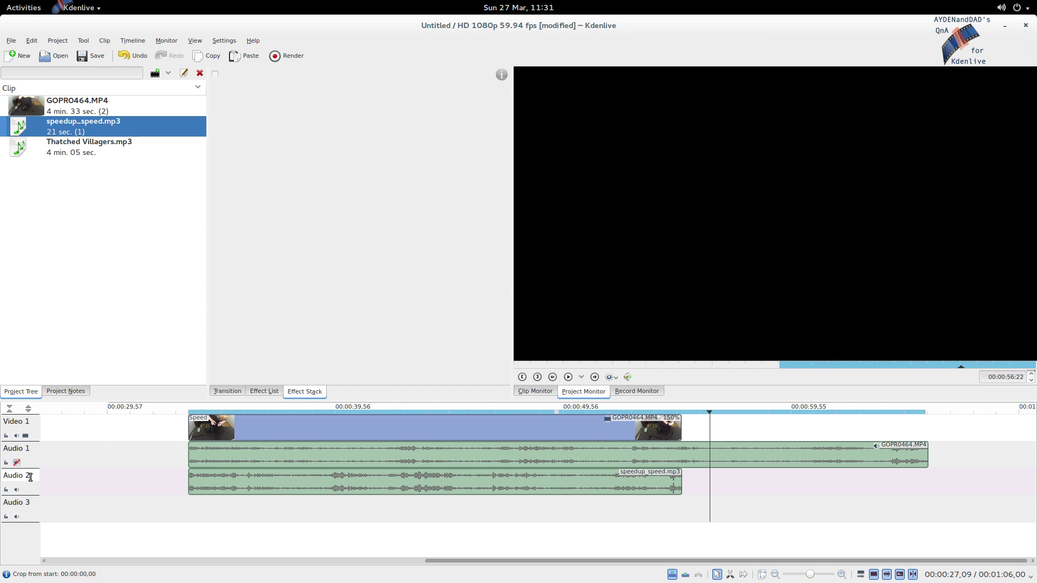
Step: Undo the speed change and apply Change Tempo at 49 percent instead
{"action": "key", "text": "alt+Tab"}
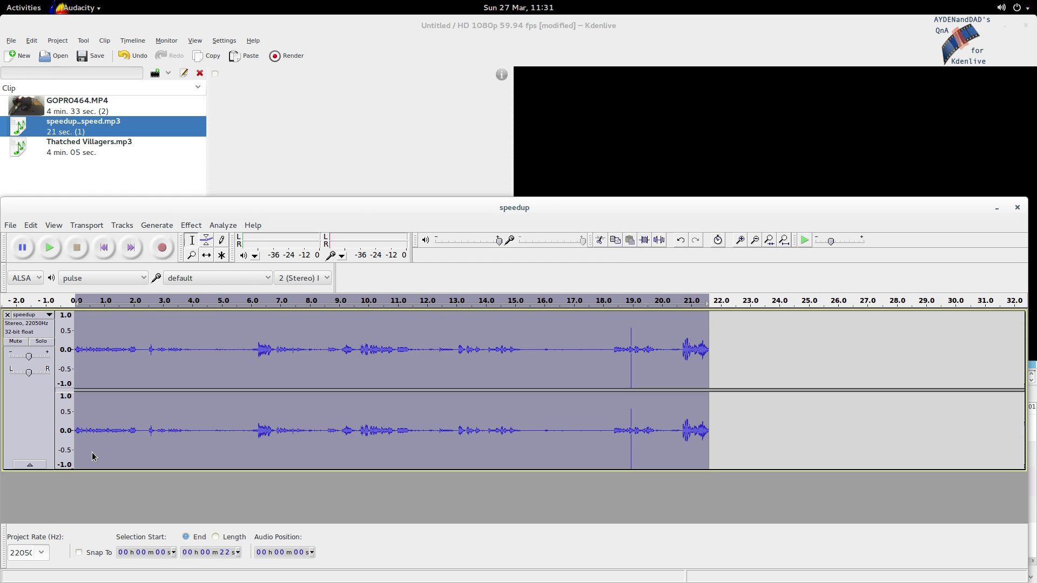
{"action": "key", "text": "ctrl+r"}
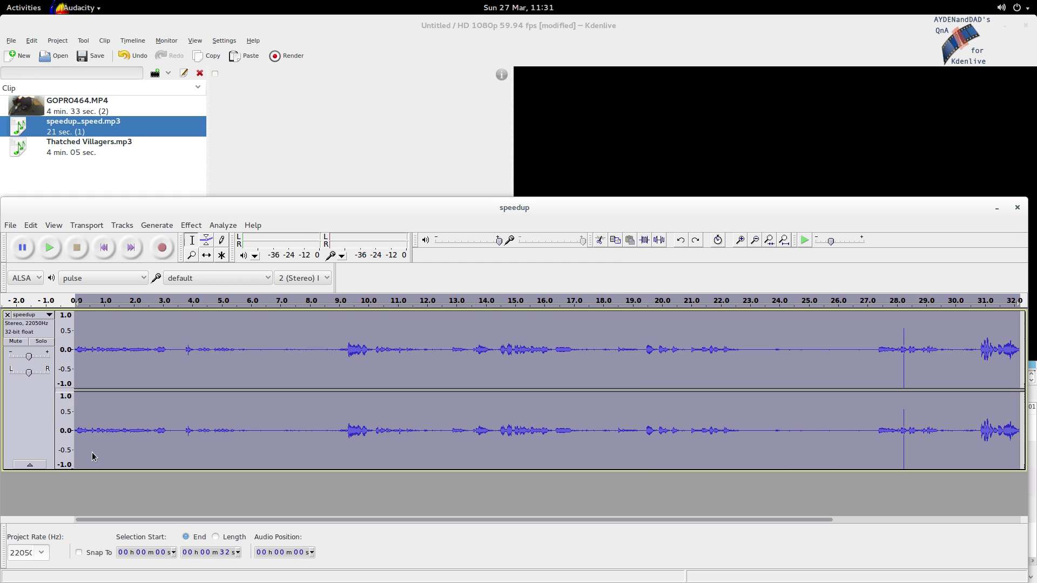
{"action": "left_click", "coordinate": [191, 225]}
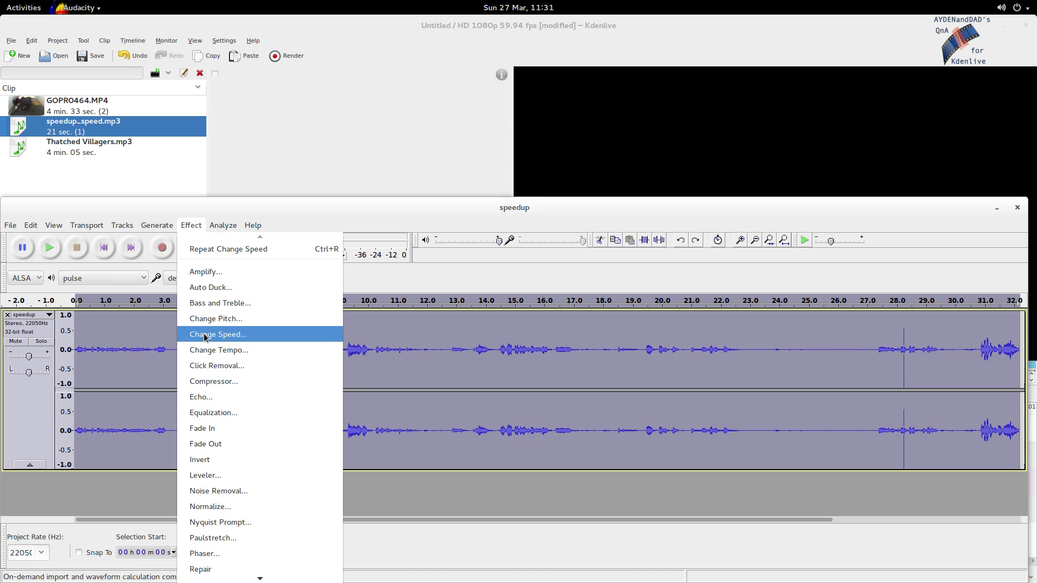
{"action": "left_click", "coordinate": [210, 351]}
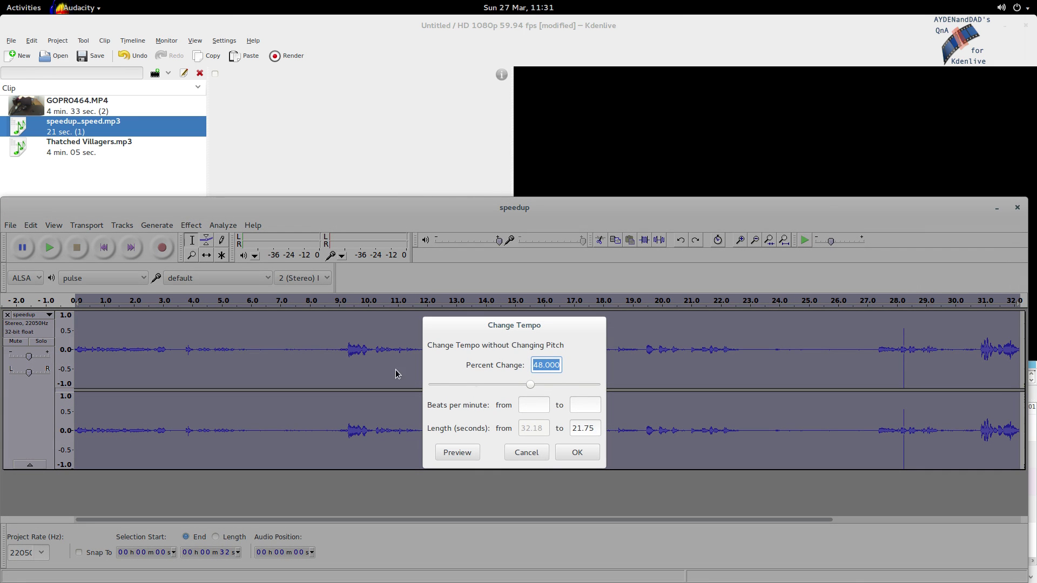
{"action": "left_click", "coordinate": [543, 367]}
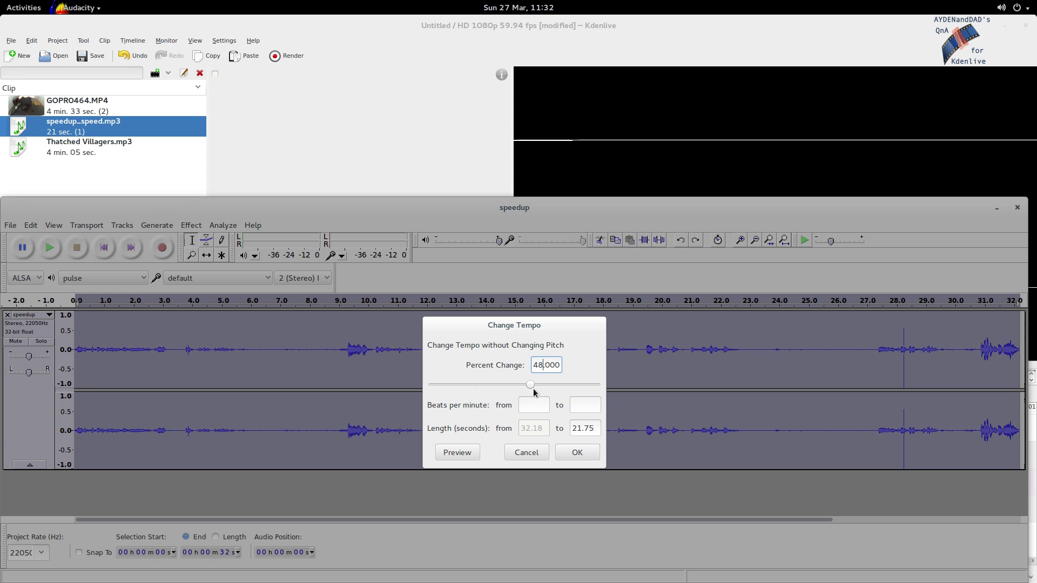
{"action": "key", "text": "BackSpace"}
{"action": "type", "text": "9"}
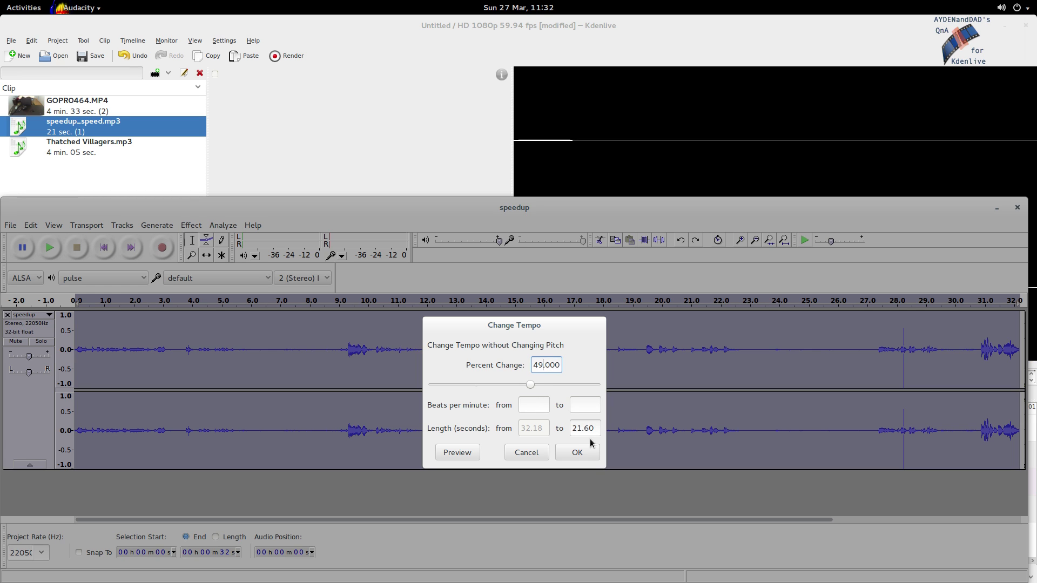
{"action": "left_click", "coordinate": [576, 451]}
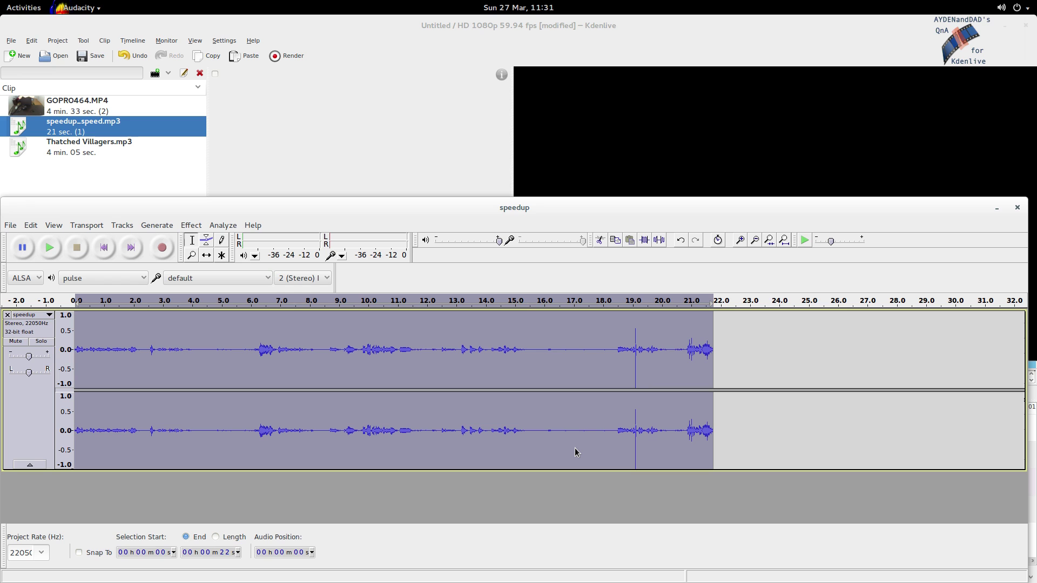
Step: Export the selection as the MP3 speedup_tempo in the Camera unboxing folder
{"action": "left_click", "coordinate": [10, 225]}
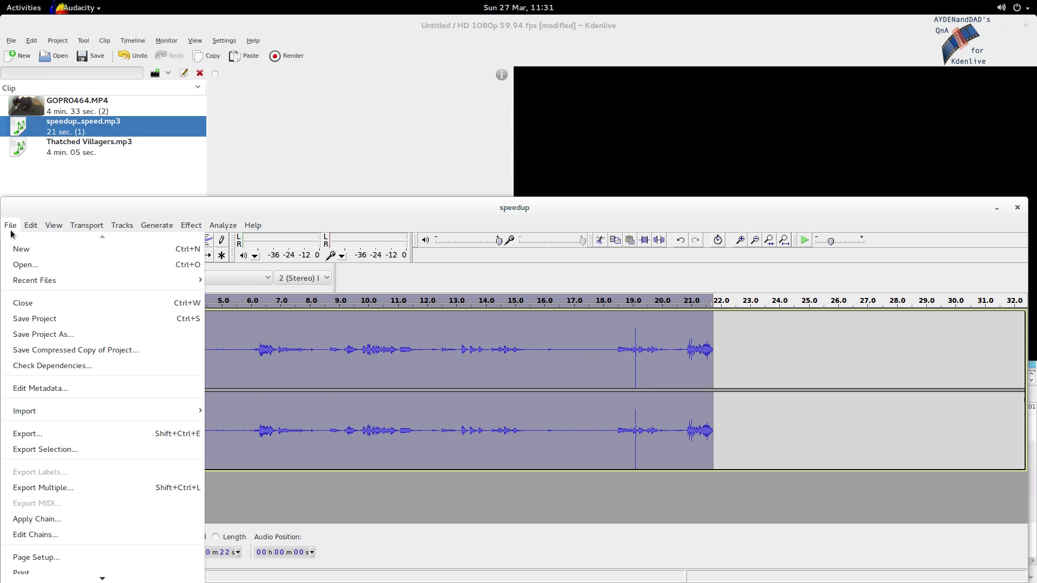
{"action": "left_click", "coordinate": [37, 450]}
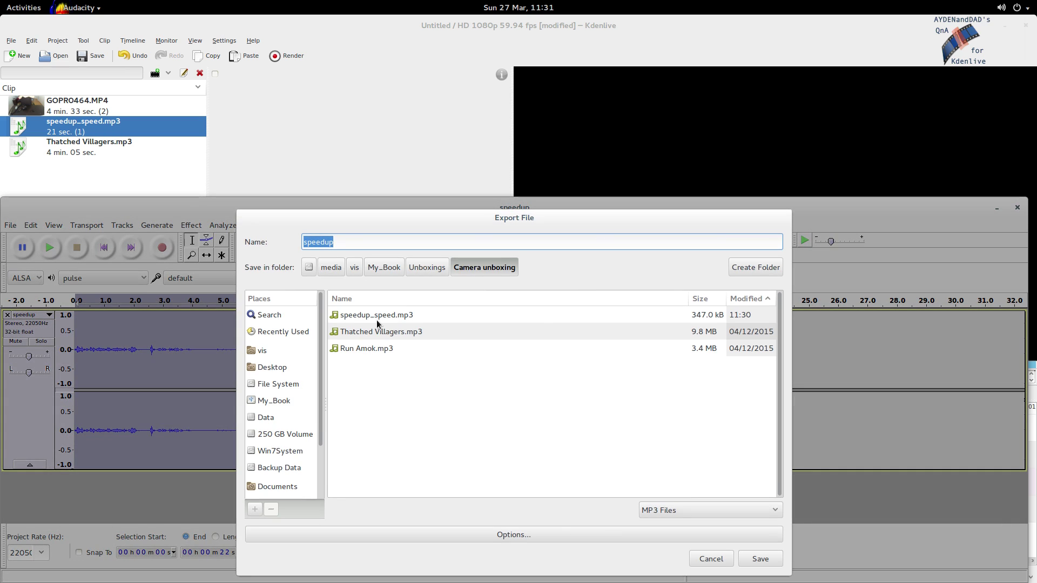
{"action": "left_click", "coordinate": [340, 242]}
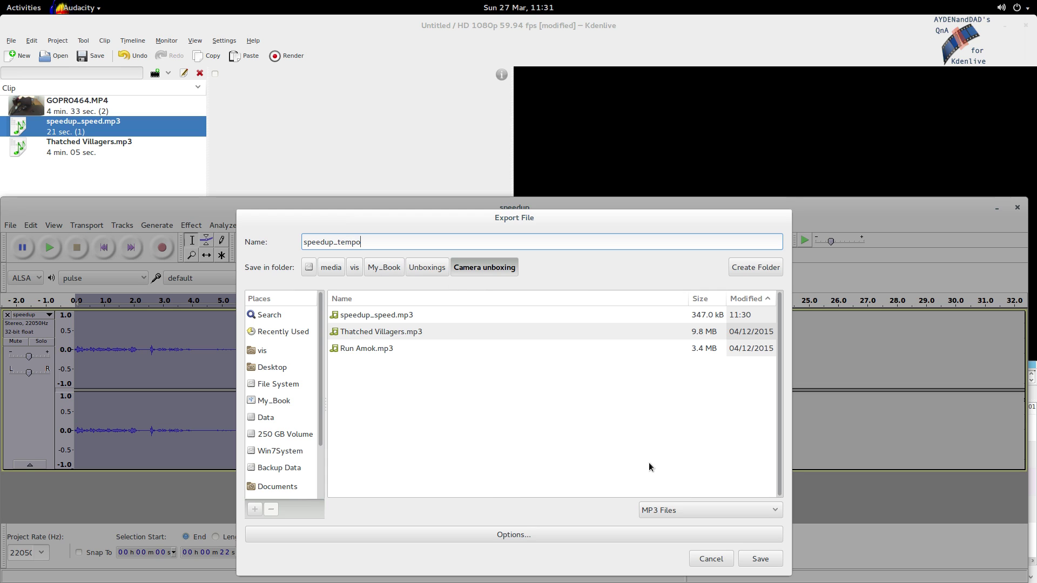
{"action": "left_click", "coordinate": [761, 560]}
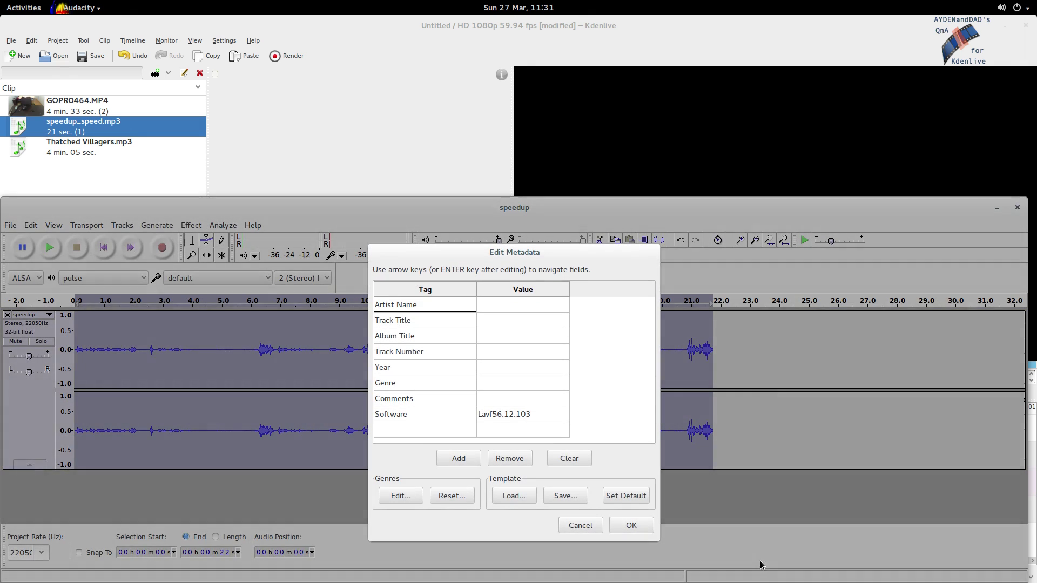
{"action": "left_click", "coordinate": [631, 525]}
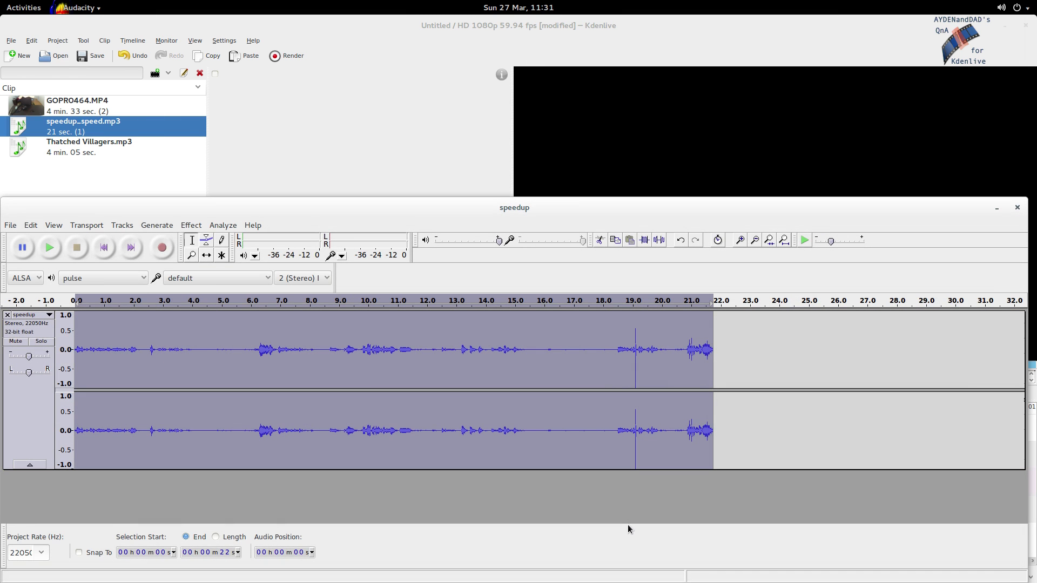
{"action": "key", "text": "alt+Tab"}
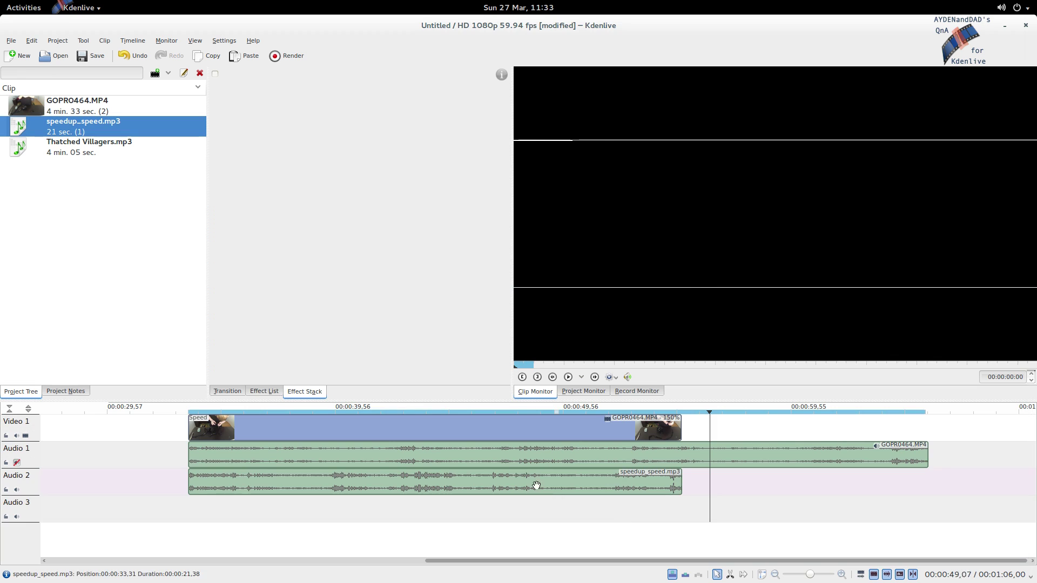
Step: Import speedup_tempo.mp3 and place it on Audio 3, aligned with the other clips
{"action": "left_click", "coordinate": [155, 73]}
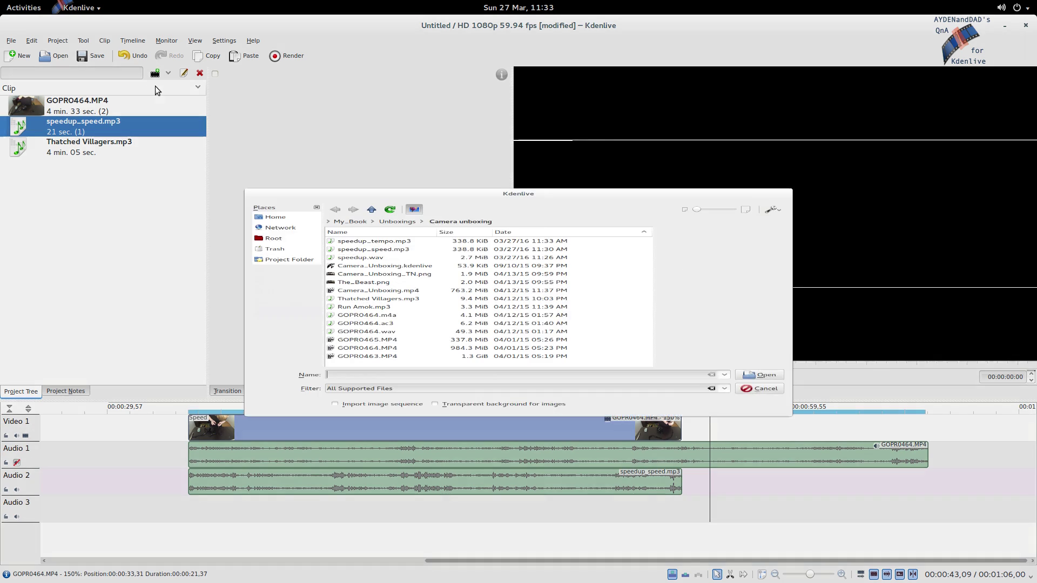
{"action": "left_click", "coordinate": [377, 208]}
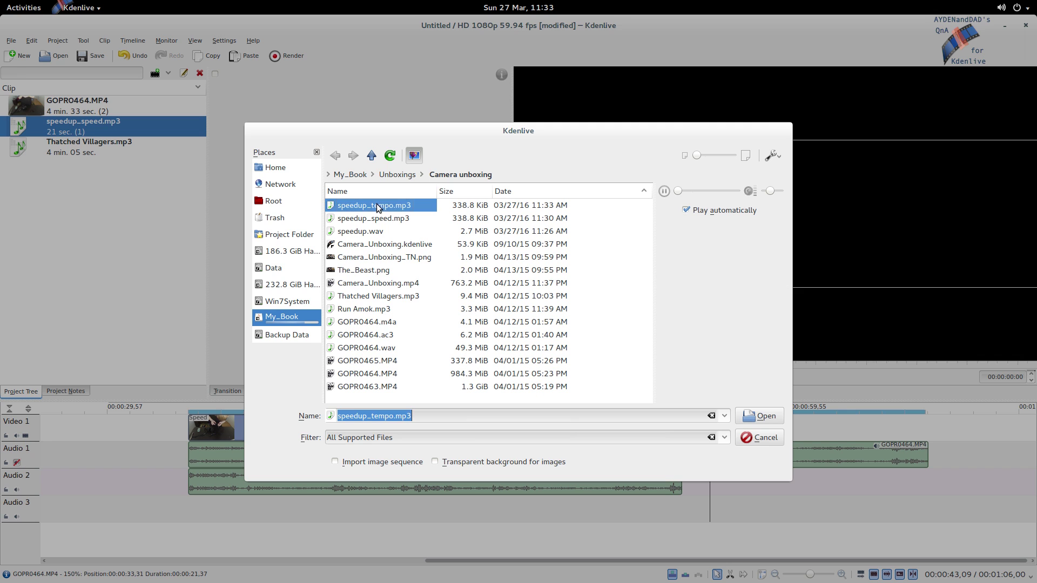
{"action": "left_click", "coordinate": [759, 416]}
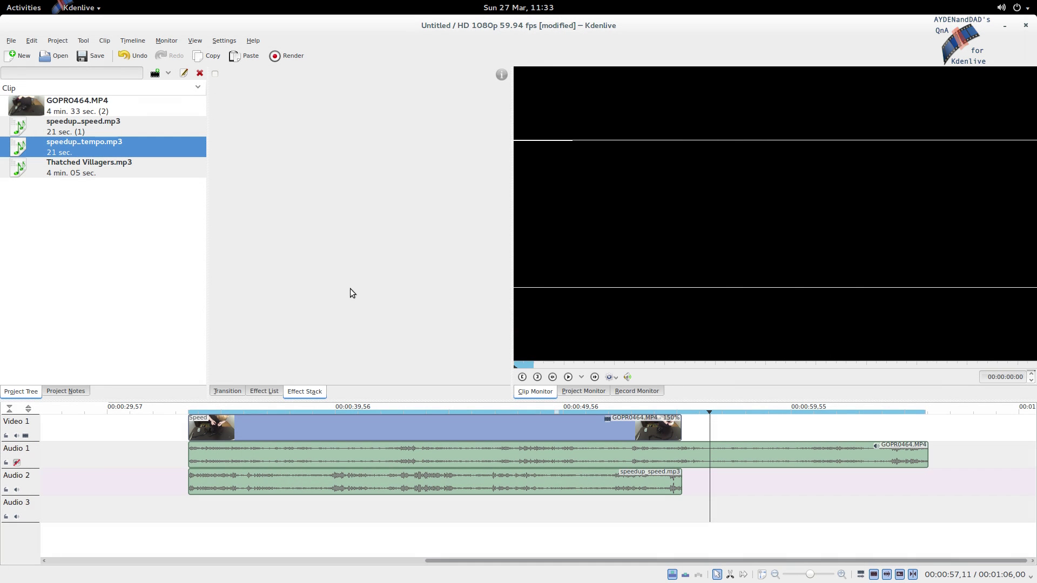
{"action": "left_click_drag", "start_coordinate": [141, 142], "coordinate": [192, 504]}
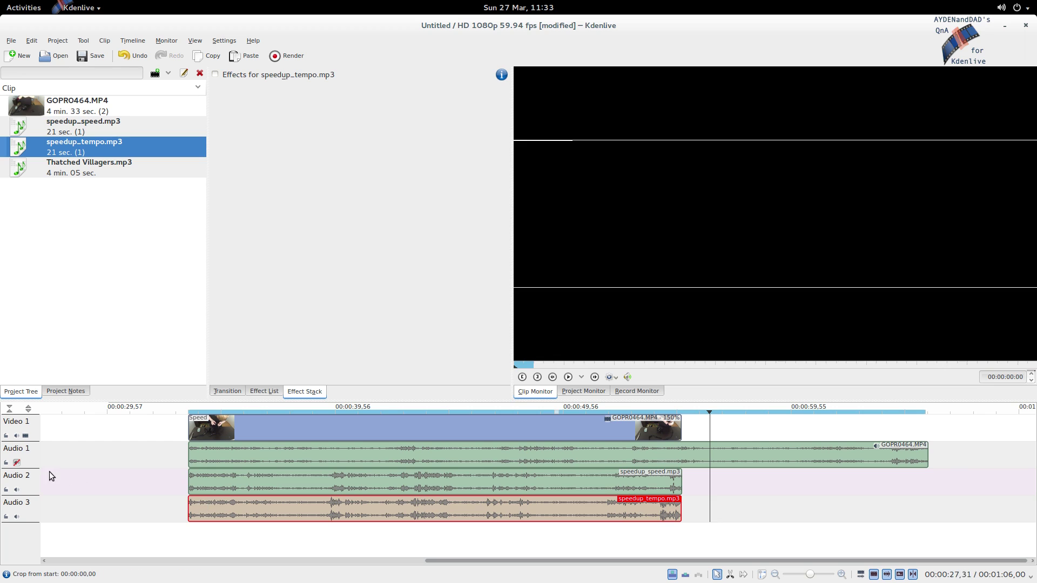
Step: Mute Audio 2 and play from the clip start to hear only the speedup_tempo version
{"action": "left_click", "coordinate": [19, 490]}
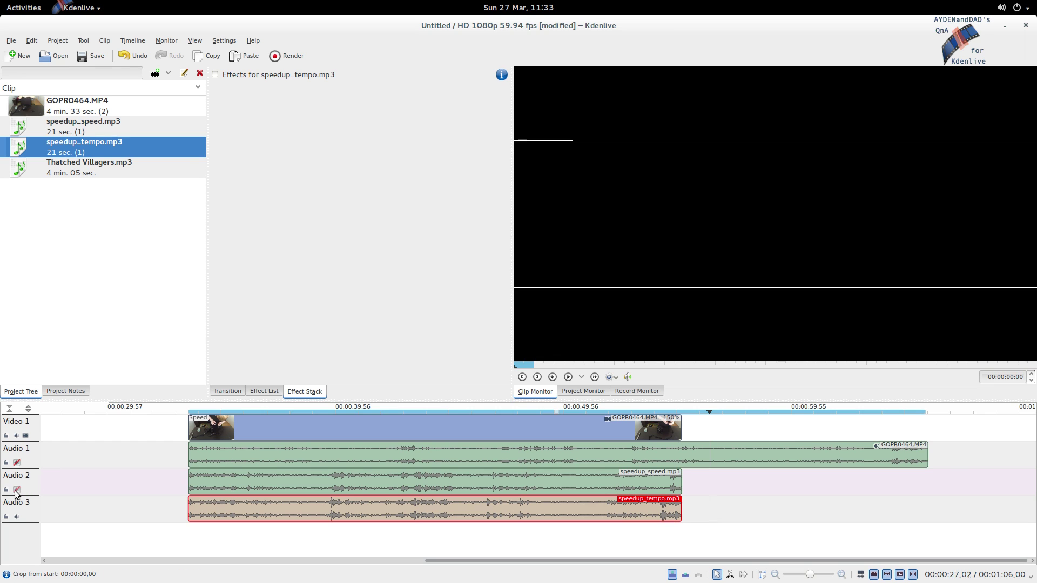
{"action": "left_click", "coordinate": [185, 408]}
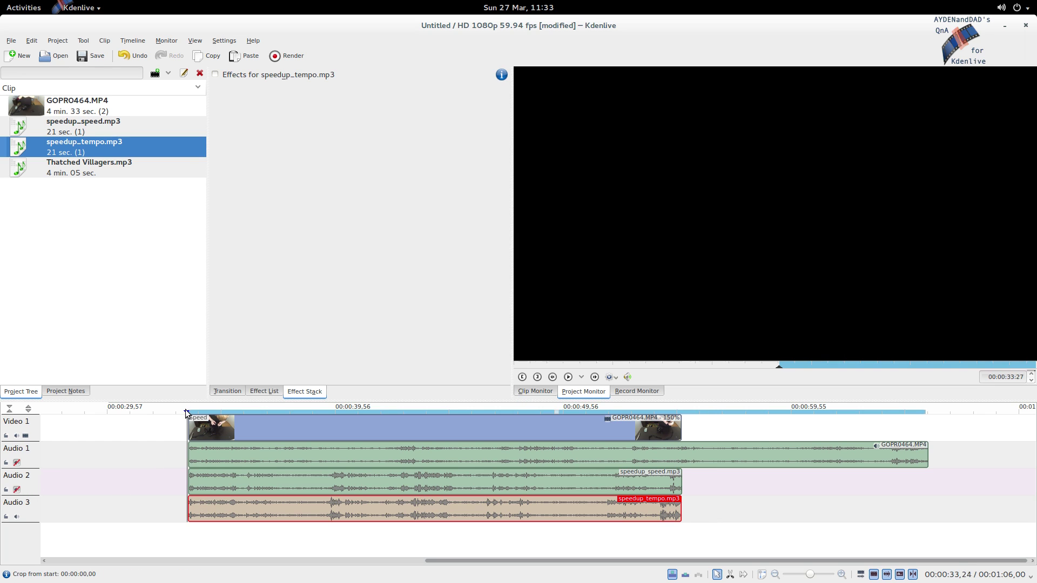
{"action": "left_click", "coordinate": [567, 377]}
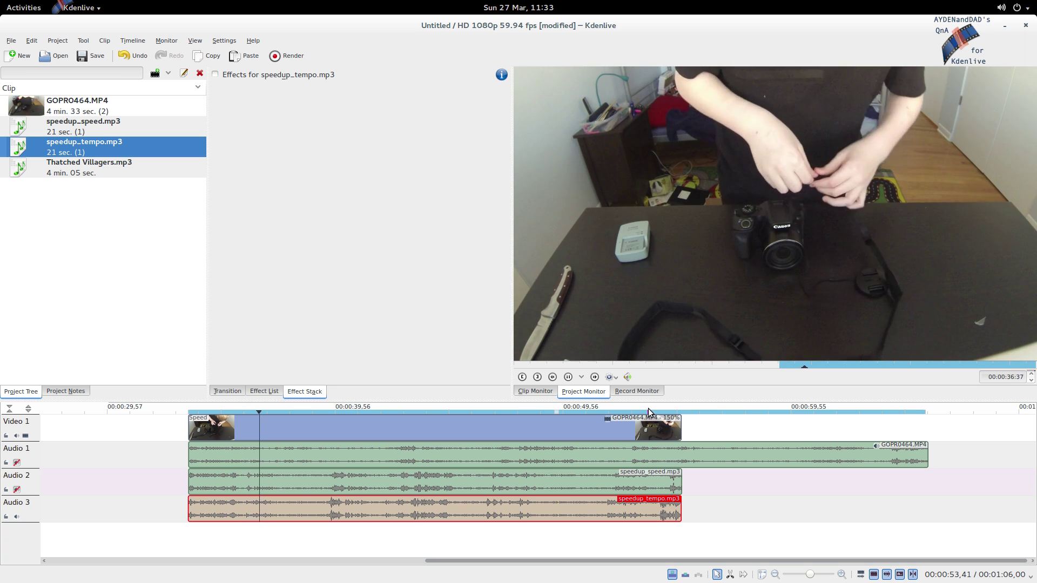
{"action": "left_click", "coordinate": [648, 409]}
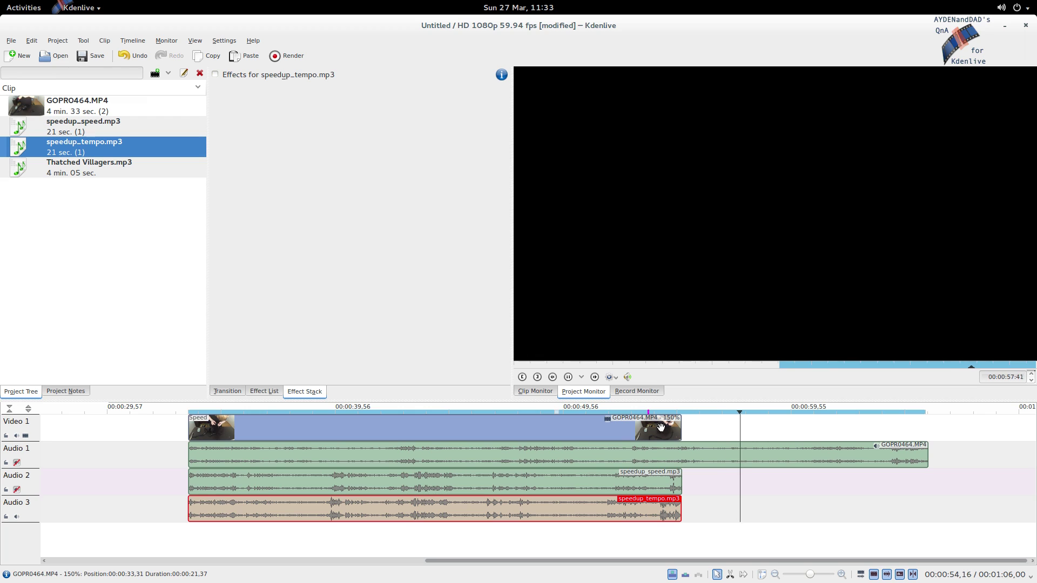
{"action": "left_click", "coordinate": [568, 377]}
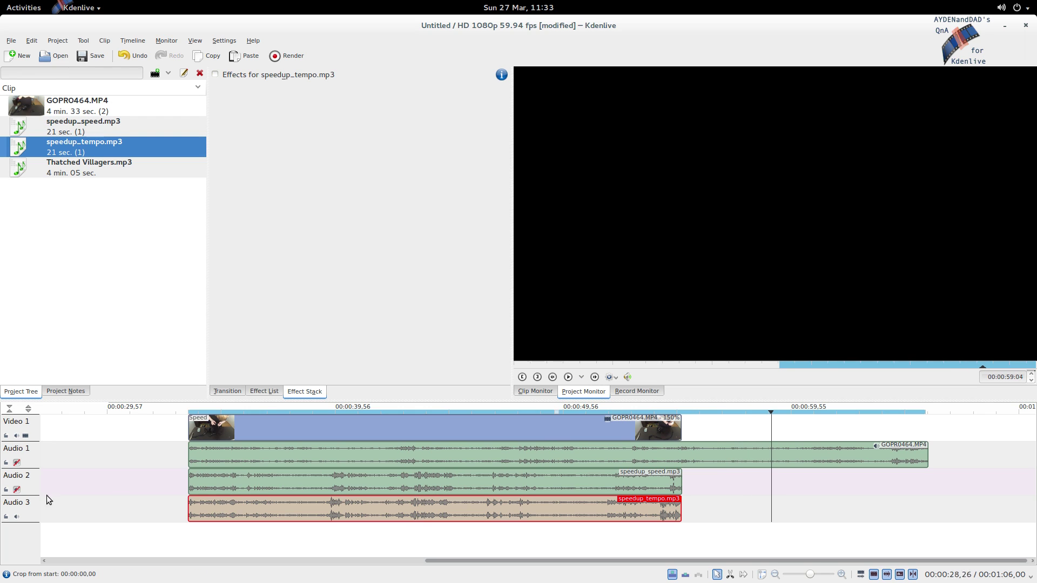
Step: Unmute Audio 1 and play the section near the end of the clip
{"action": "left_click", "coordinate": [16, 463]}
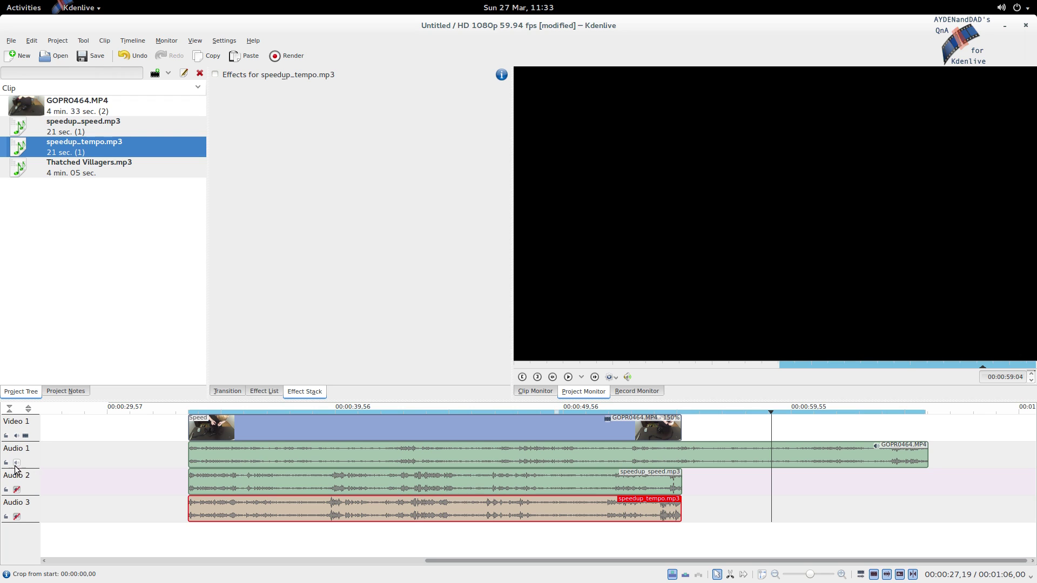
{"action": "left_click", "coordinate": [892, 470]}
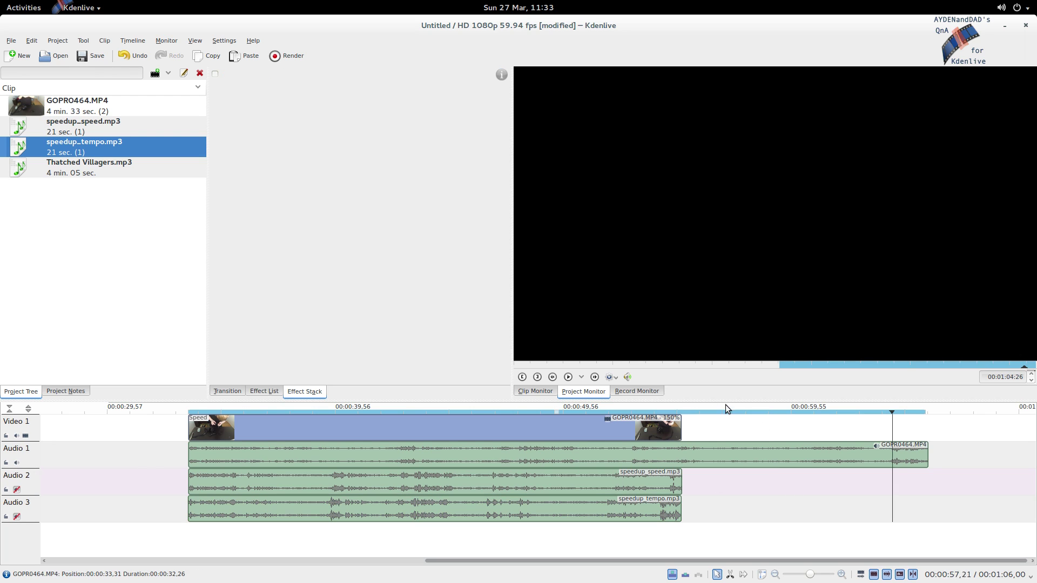
{"action": "left_click", "coordinate": [569, 377]}
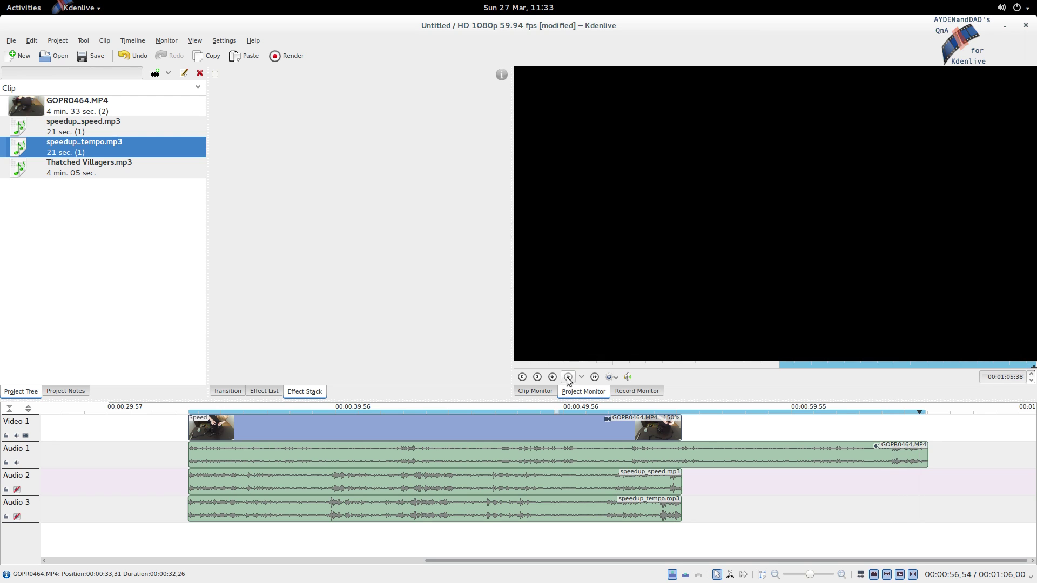
{"action": "left_click", "coordinate": [658, 412]}
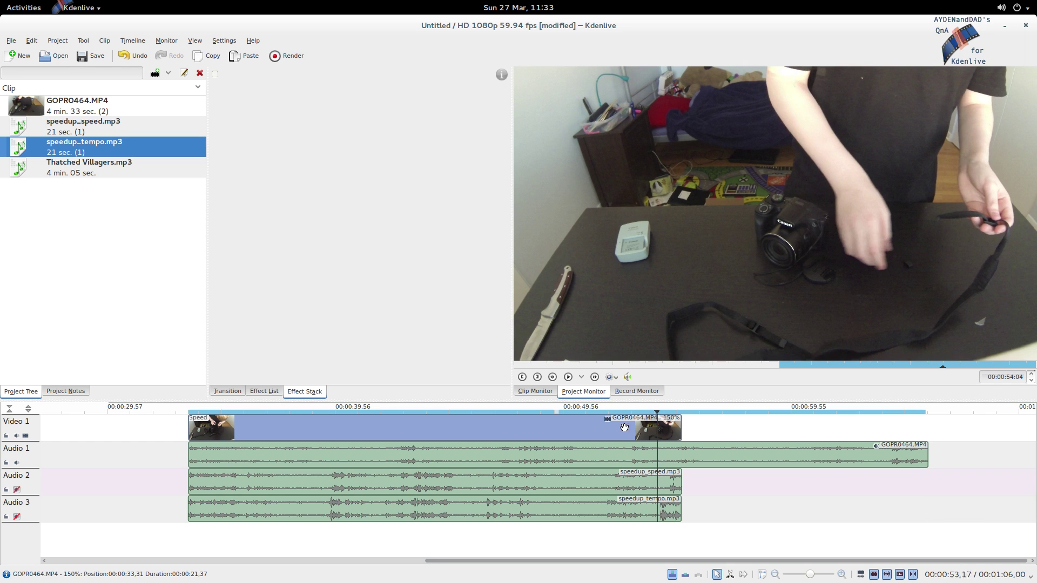
Step: Play the clip ending with Audio 2 unmuted, then mute it again and replay
{"action": "left_click", "coordinate": [16, 489]}
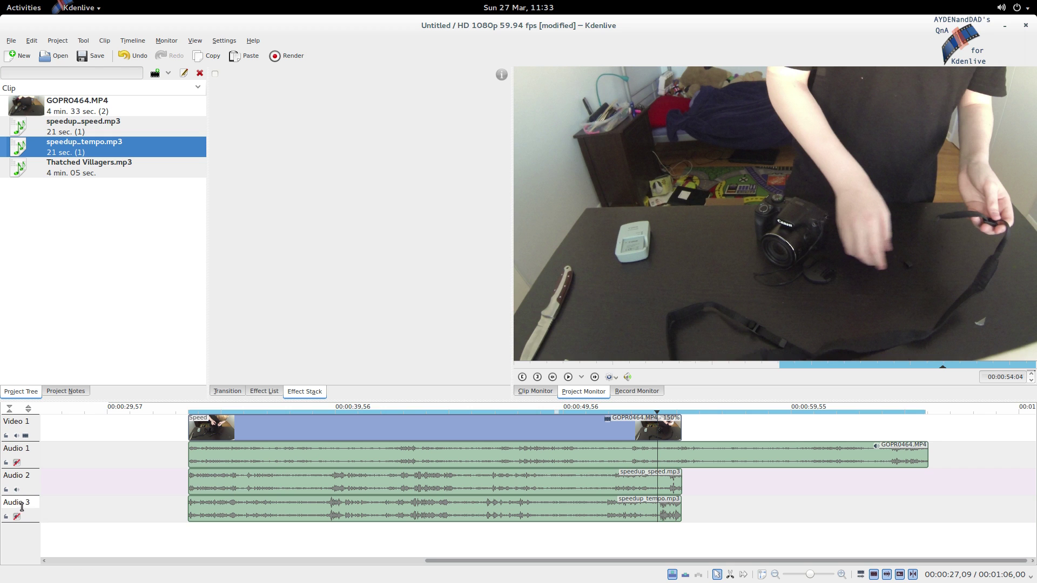
{"action": "left_click", "coordinate": [568, 377]}
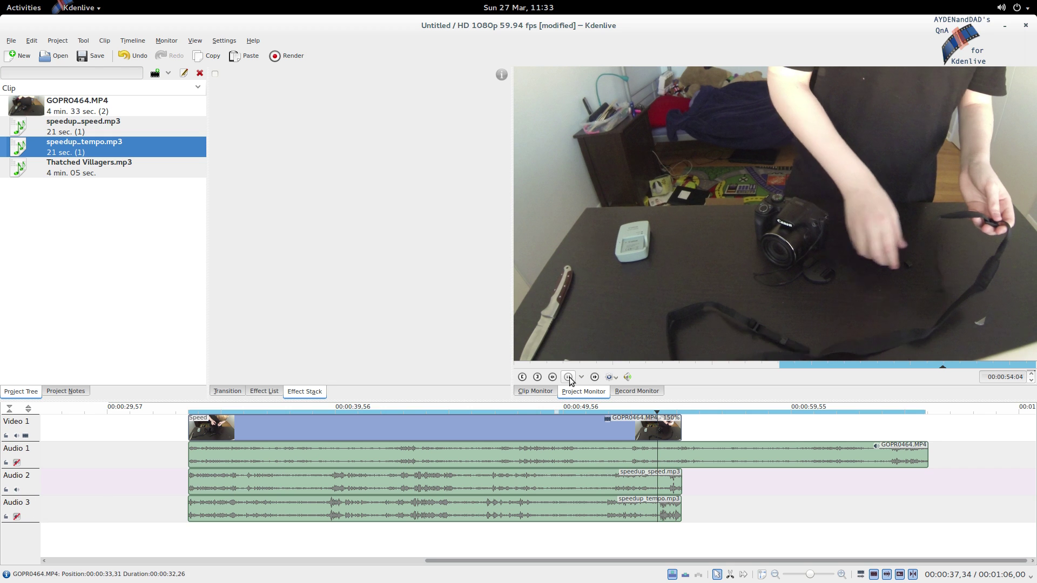
{"action": "left_click", "coordinate": [568, 377]}
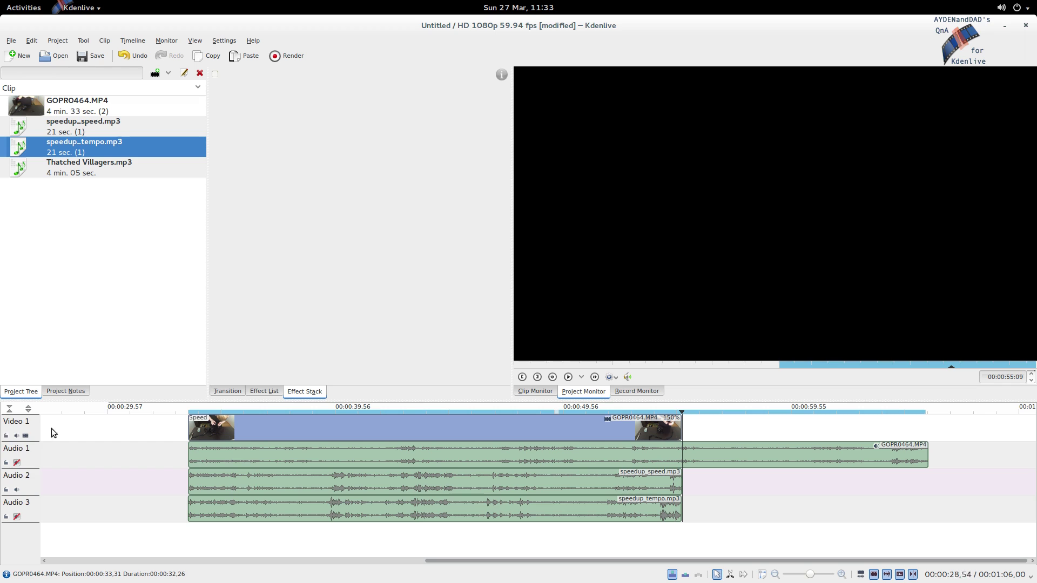
{"action": "left_click", "coordinate": [17, 489]}
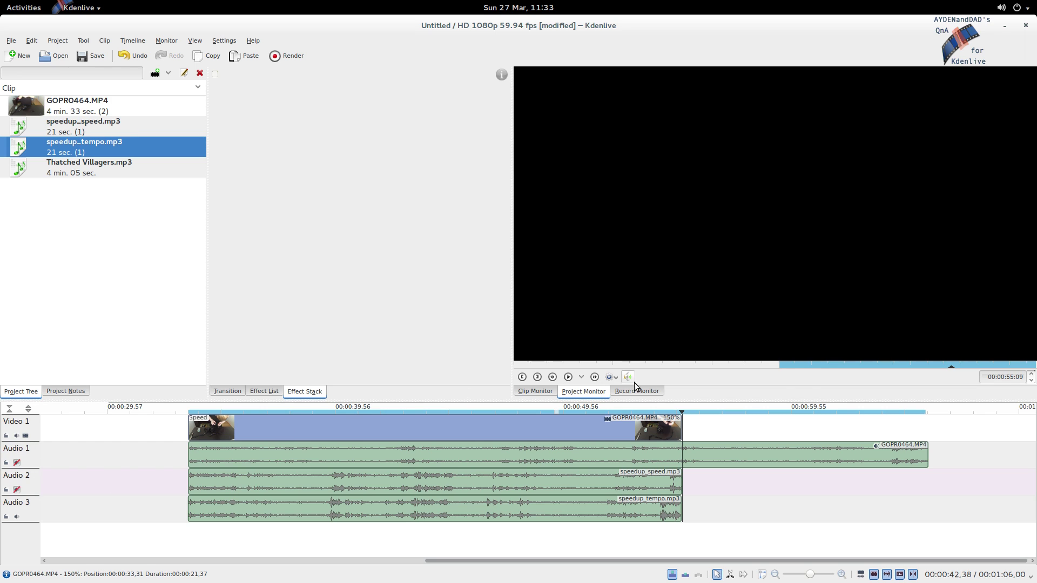
{"action": "left_click", "coordinate": [653, 404]}
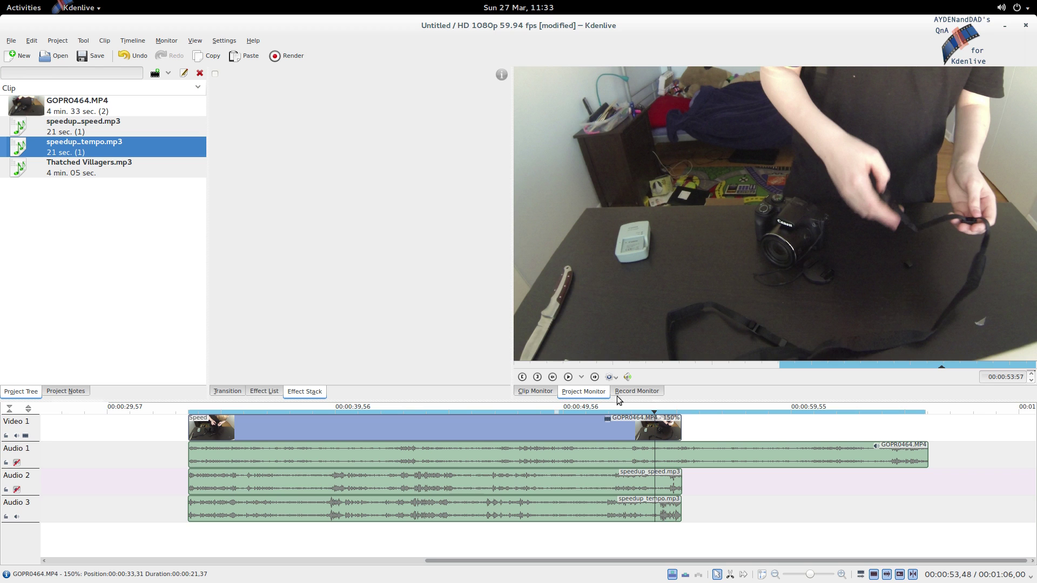
{"action": "left_click", "coordinate": [573, 379]}
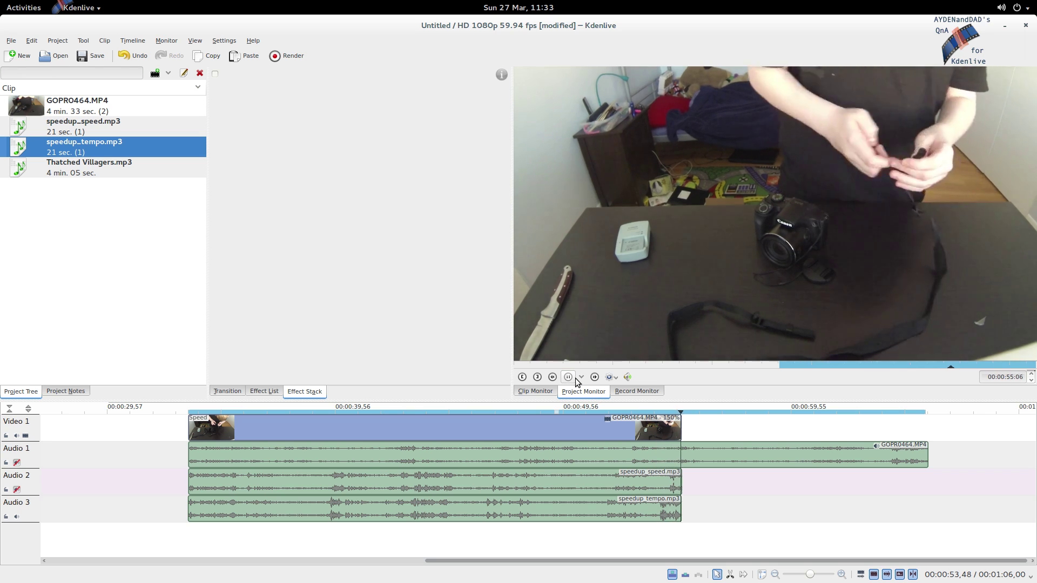
{"action": "left_click", "coordinate": [572, 379]}
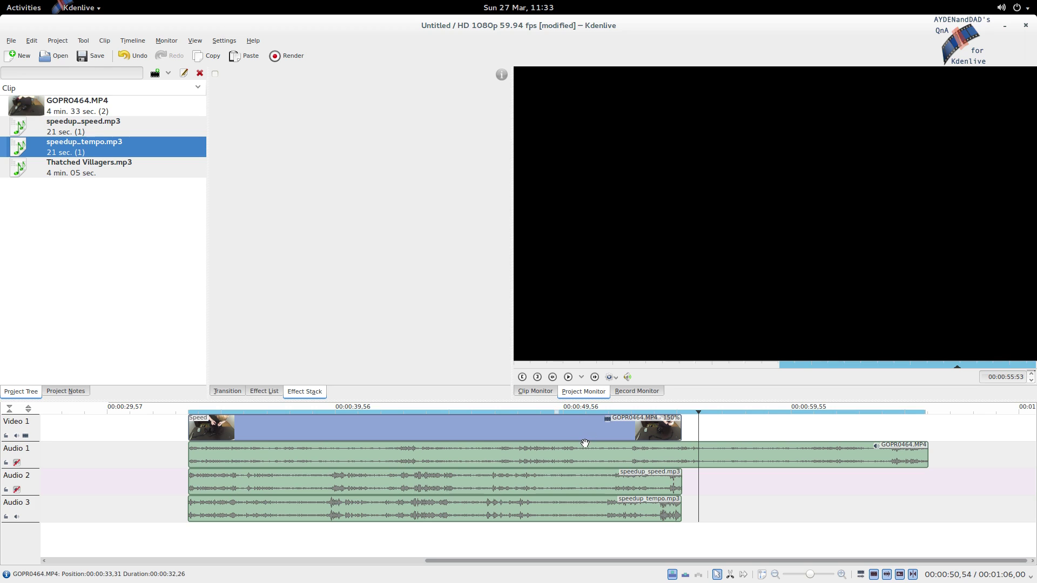